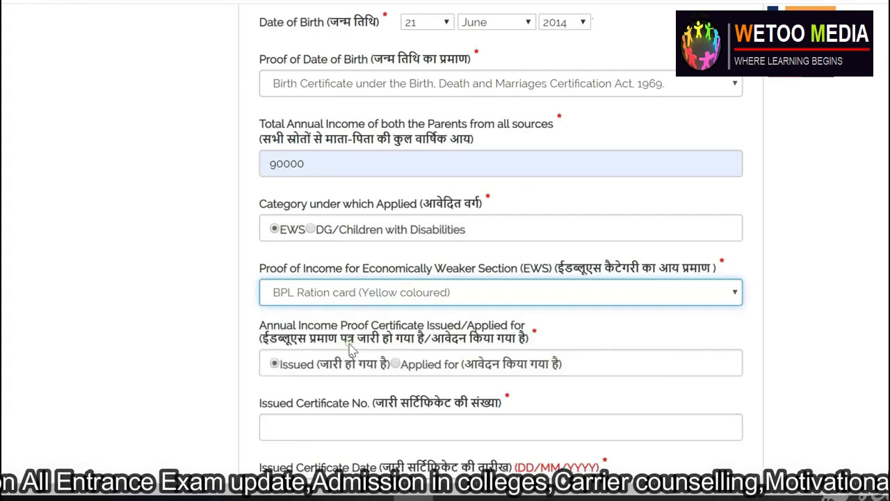
# - Set BPL Ration card as the proof of income
pyautogui.click(354, 425)
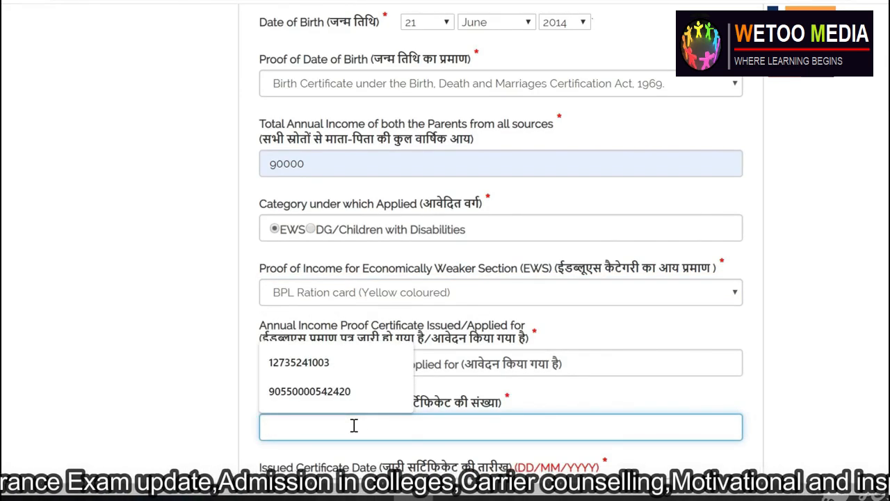
pyautogui.click(405, 294)
pyautogui.click(345, 341)
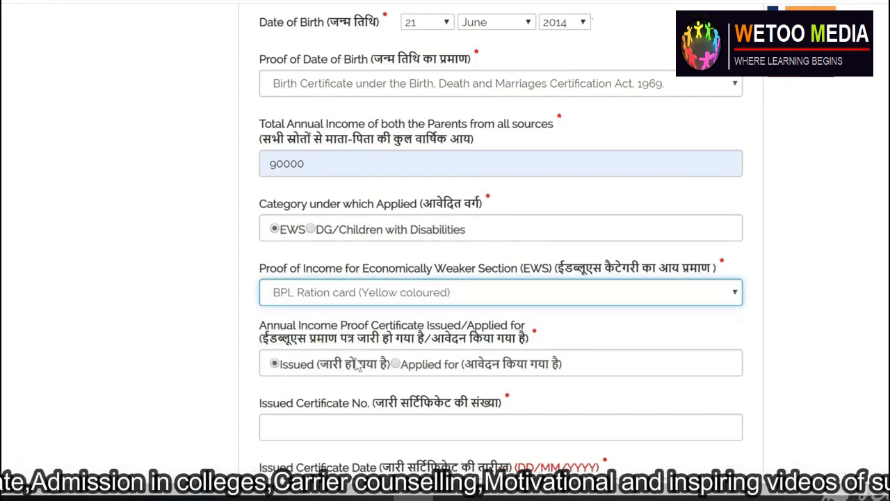
# - Fill in the issued certificate number and begin the certificate date 16/05/2019
pyautogui.click(315, 432)
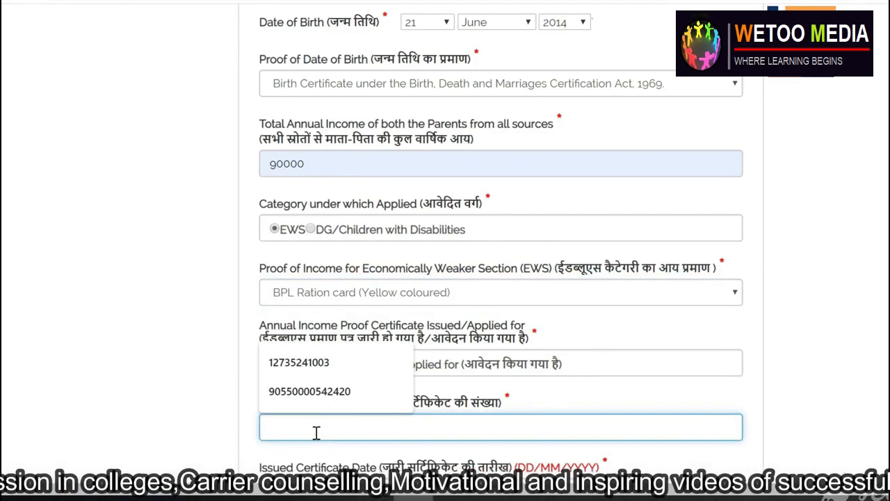
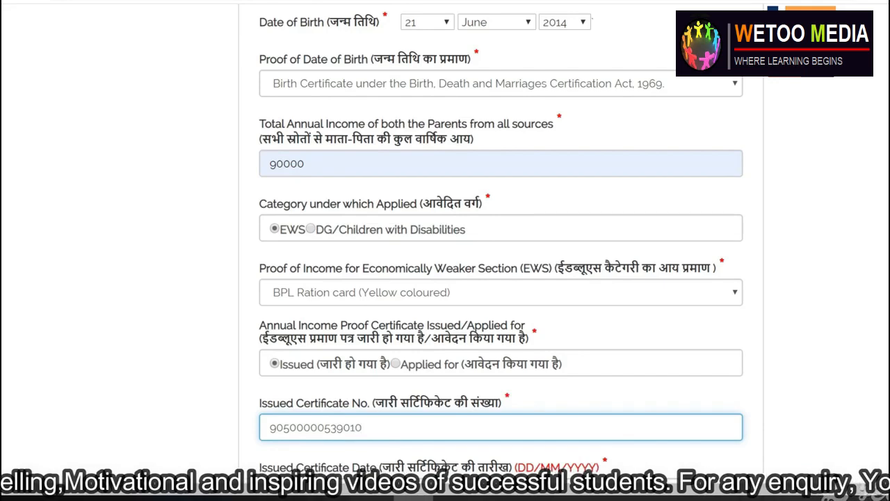
pyautogui.scroll(-2, 459, 372)
pyautogui.click(456, 365)
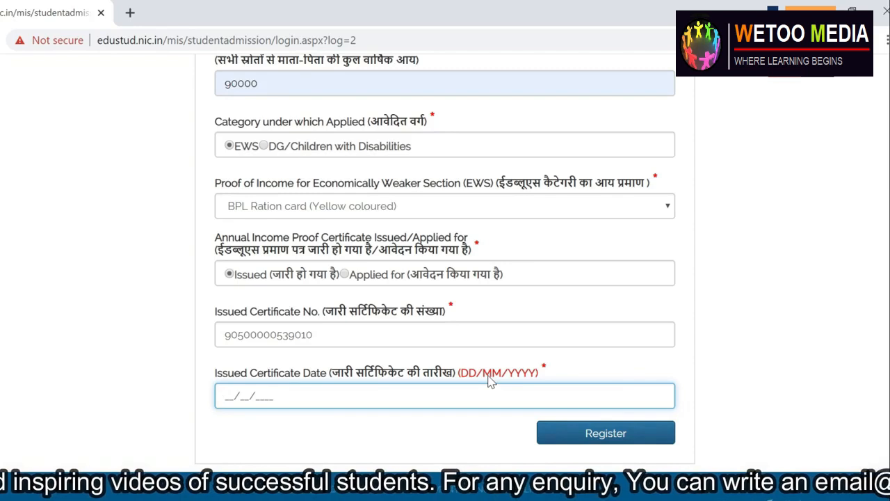
pyautogui.write('16/05/')
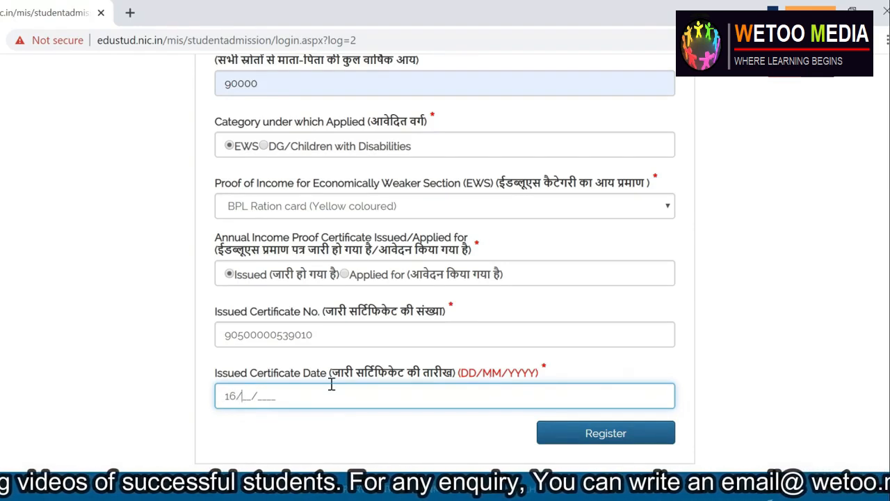
pyautogui.write('2019')
# - Submit the registration form, confirm it, and dismiss the translate offer
pyautogui.click(592, 429)
pyautogui.click(498, 148)
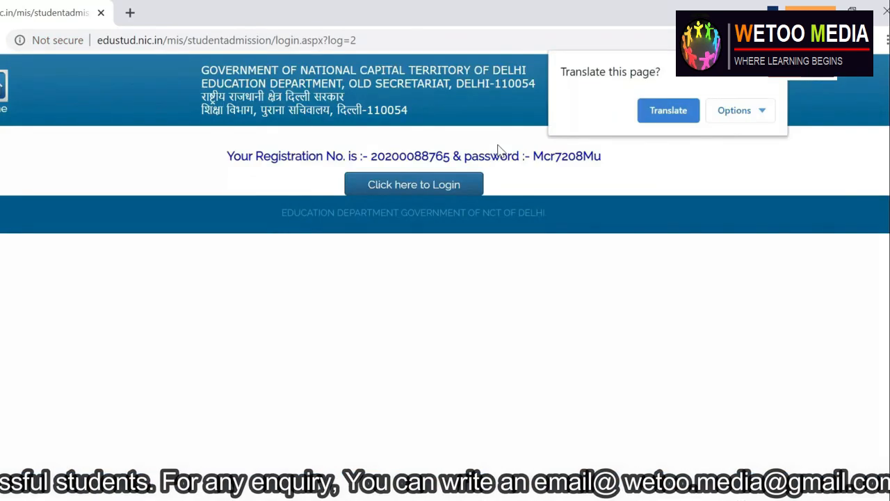
pyautogui.click(774, 71)
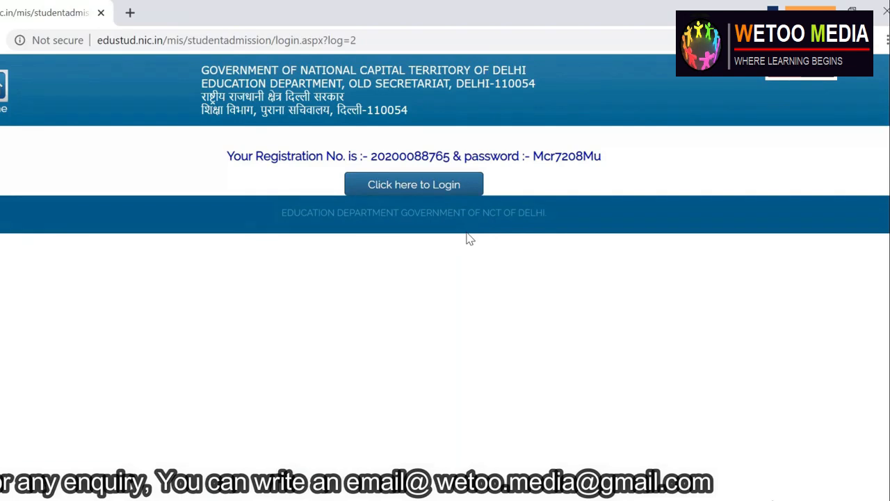
# - Copy the issued registration number and enter it on the login page
pyautogui.moveTo(604, 157); pyautogui.dragTo(224, 158)
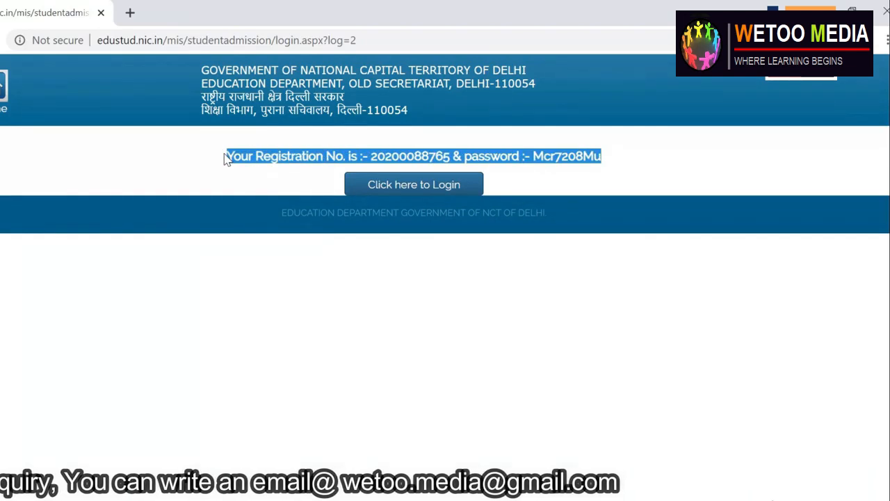
pyautogui.click(334, 498)
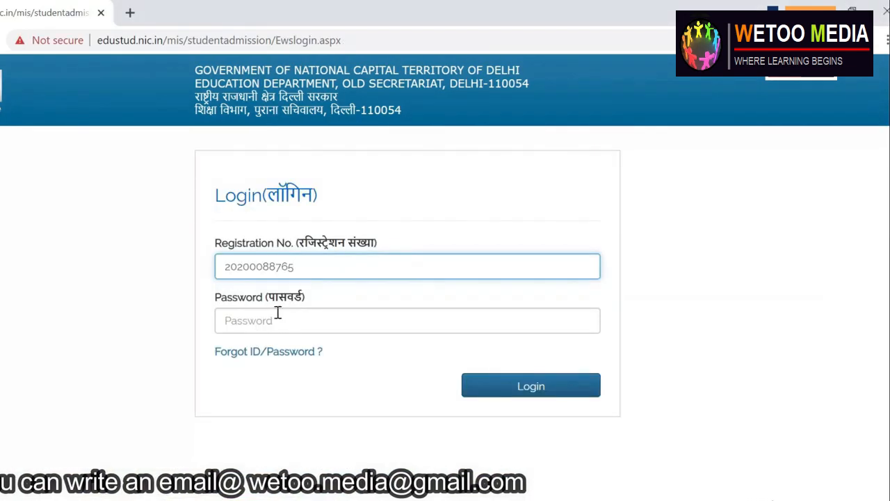
pyautogui.click(252, 322)
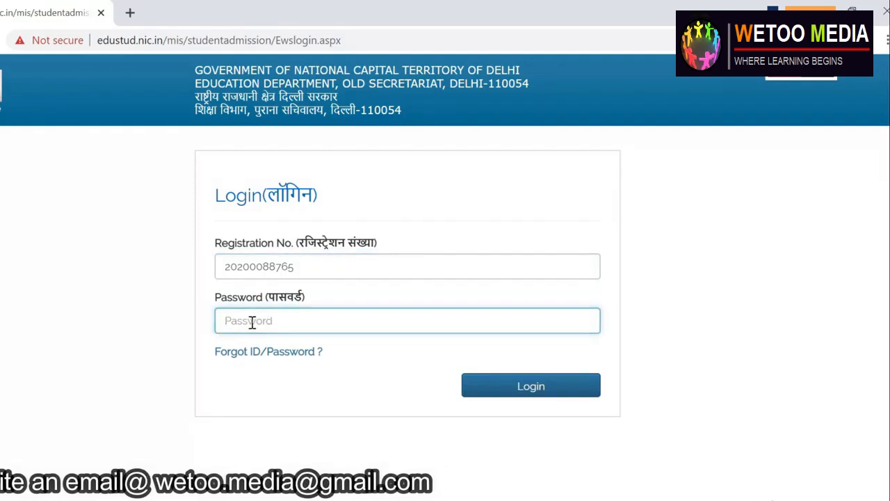
pyautogui.hotkey('alt', 'Tab')
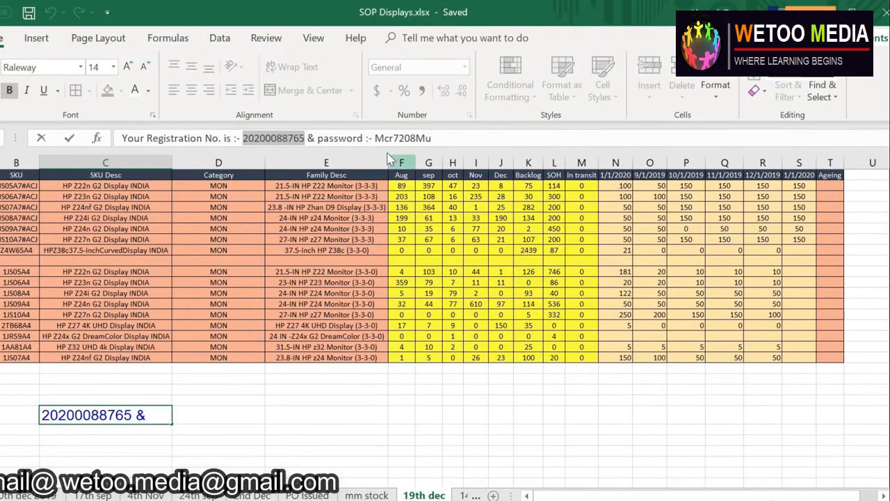
# - Copy the saved password from the Excel workbook into the portal's login password field
pyautogui.moveTo(375, 138); pyautogui.dragTo(432, 135)
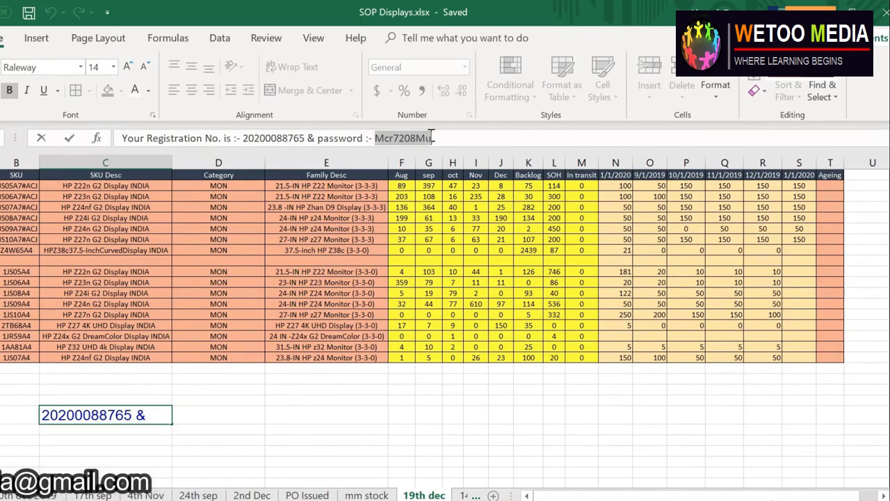
pyautogui.hotkey('ctrl', 'c')
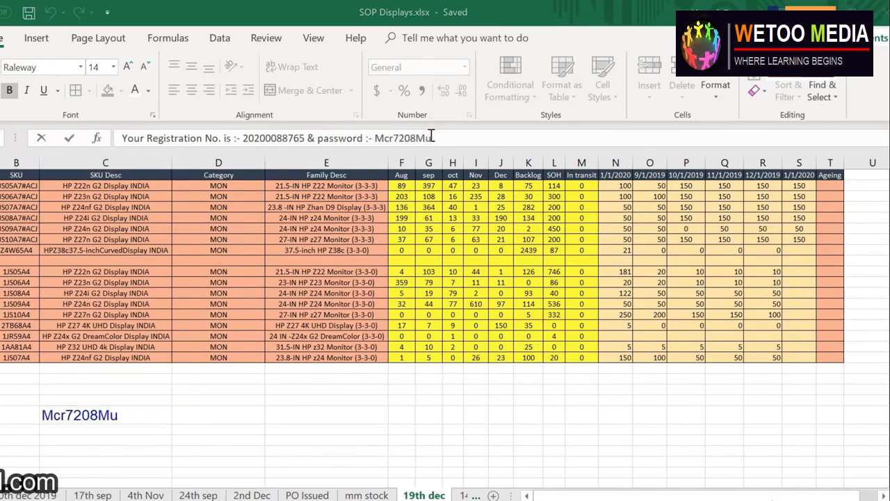
pyautogui.hotkey('alt', 'Tab')
pyautogui.click(292, 316)
pyautogui.hotkey('ctrl', 'v')
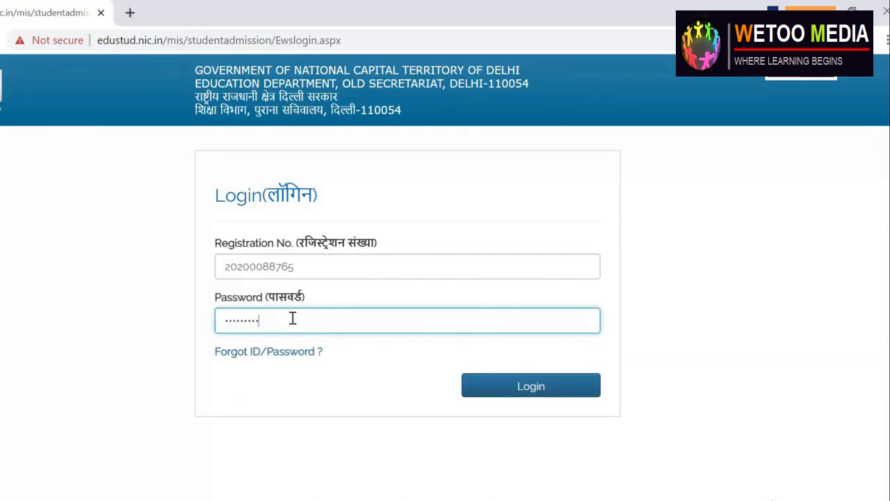
# - Log in and scroll down the Details of the applicant page
pyautogui.click(520, 392)
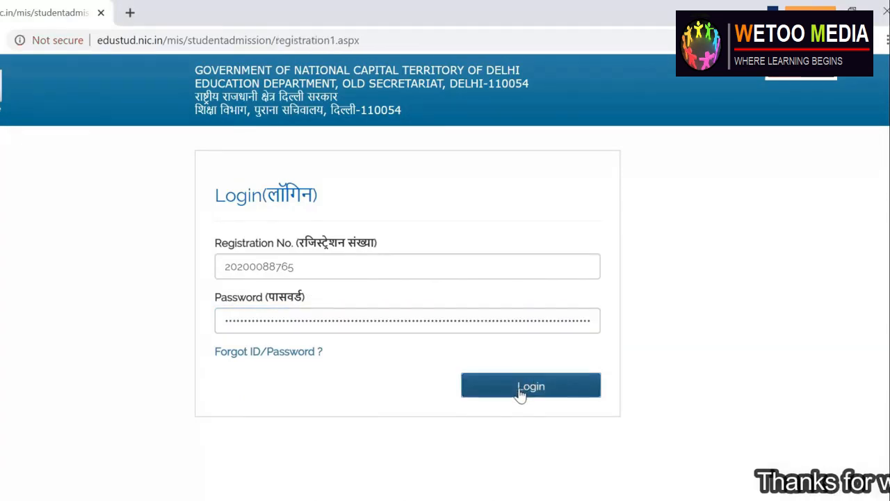
pyautogui.scroll(-2, 141, 258)
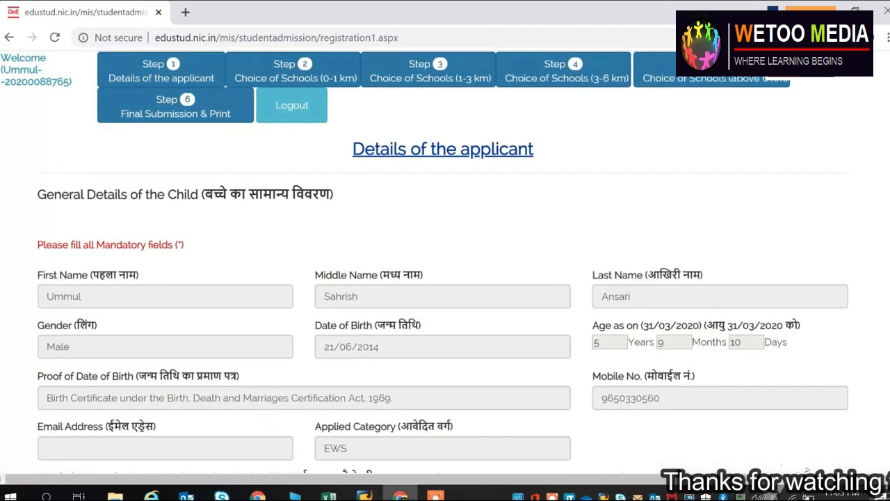
pyautogui.scroll(-1, 396, 253)
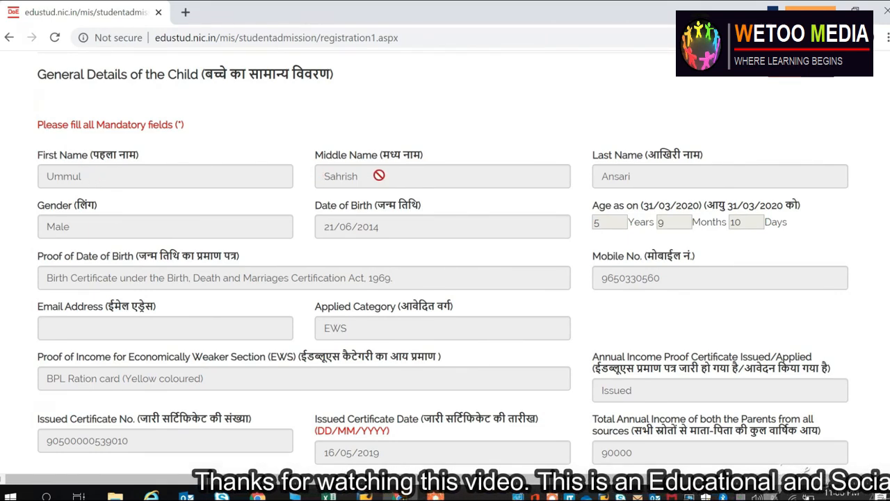
pyautogui.scroll(-2, 328, 353)
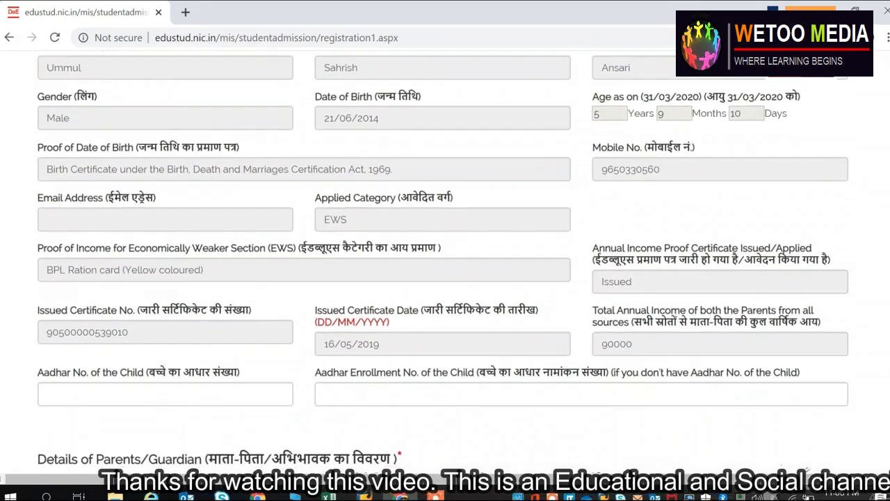
pyautogui.scroll(-2, 443, 249)
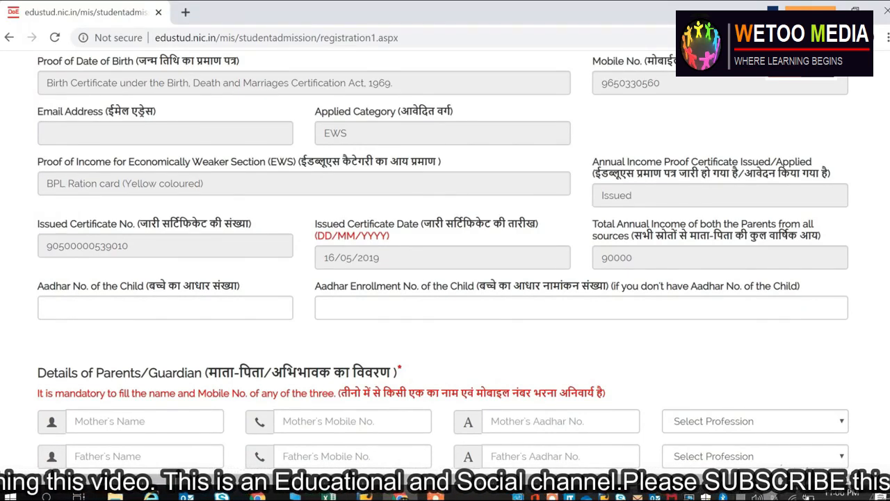
# - Enter the child's 12-digit Aadhar number on the applicant form
pyautogui.click(160, 307)
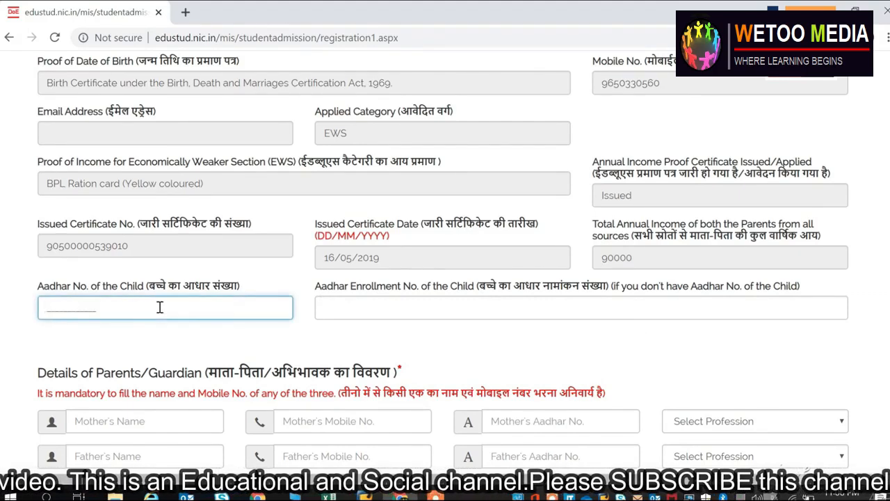
pyautogui.scroll(-5, 443, 278)
pyautogui.scroll(5, 443, 278)
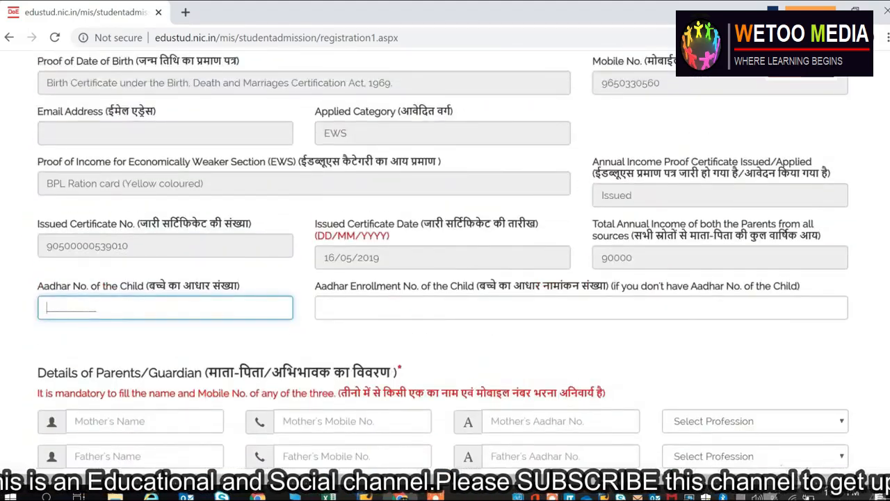
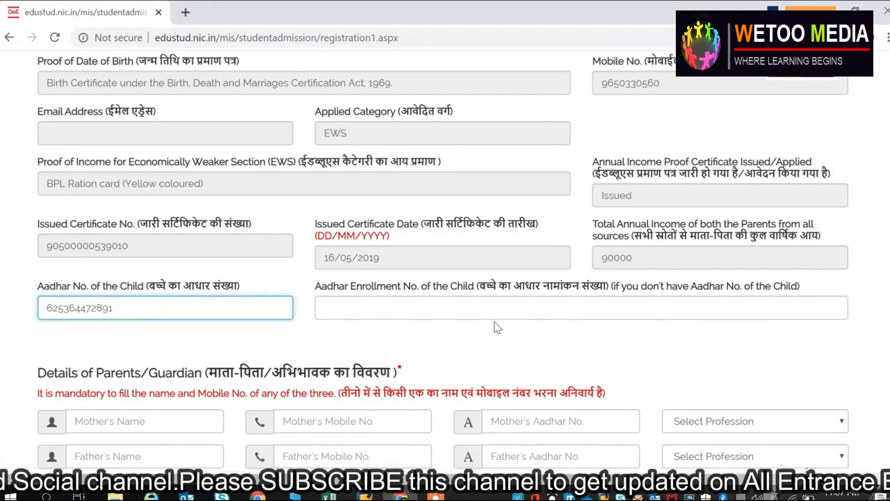
pyautogui.click(439, 303)
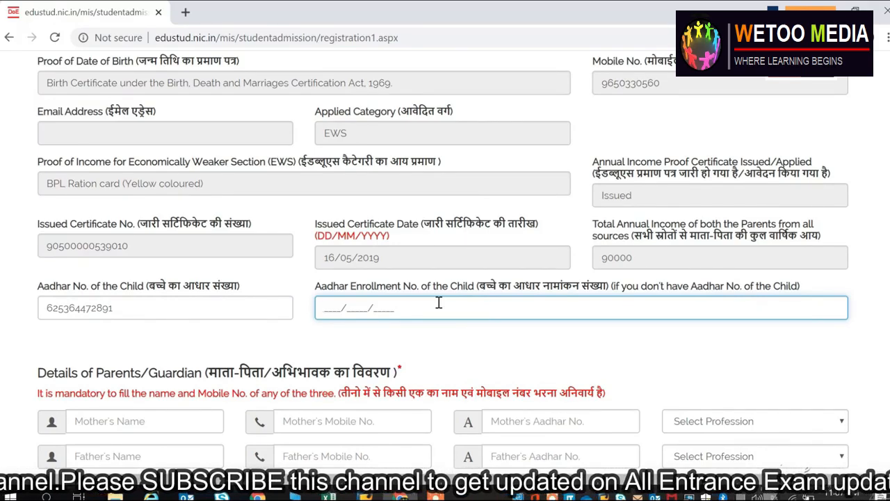
pyautogui.scroll(-3, 146, 253)
pyautogui.click(141, 248)
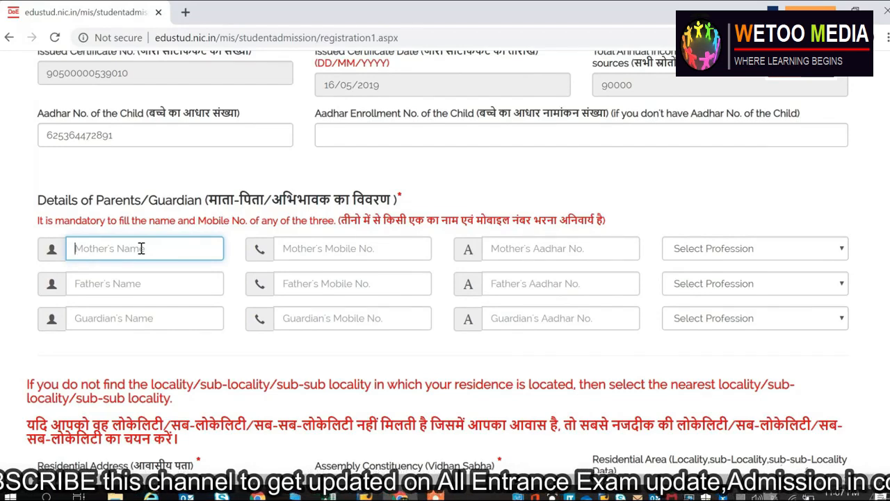
# - Enter the father's name and mobile number on the applicant form
pyautogui.click(129, 283)
pyautogui.write('Atee2')
pyautogui.press('BackSpace')
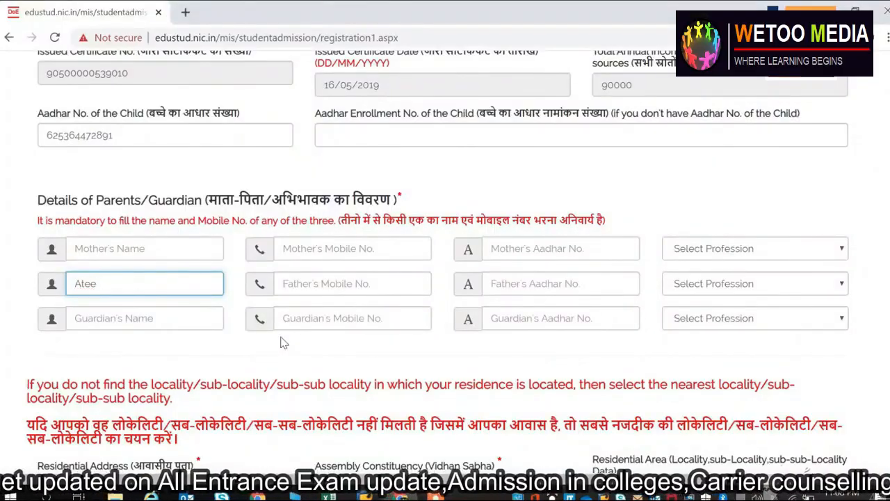
pyautogui.press('BackSpace')
pyautogui.press('BackSpace')
pyautogui.press('BackSpace')
pyautogui.write('TEEK')
pyautogui.click(356, 280)
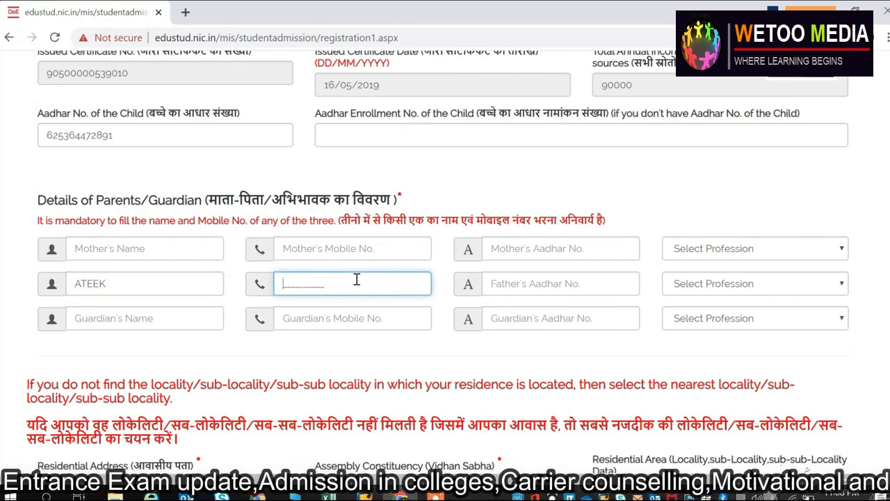
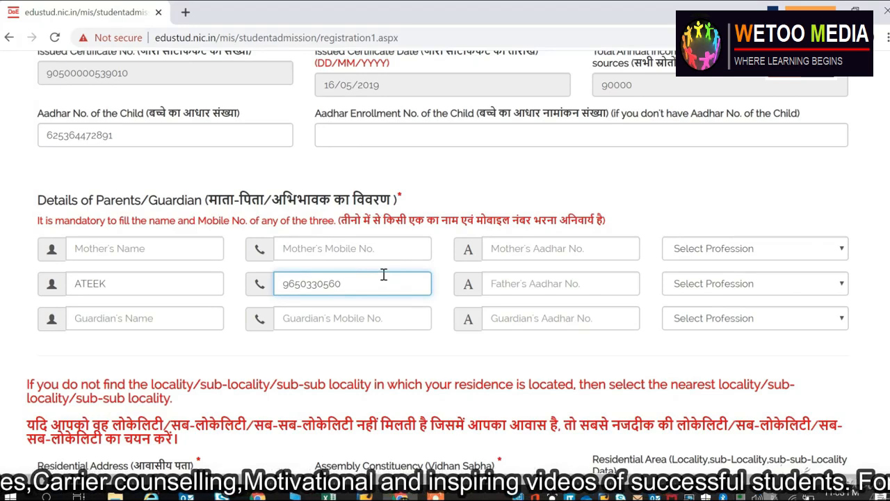
pyautogui.click(503, 278)
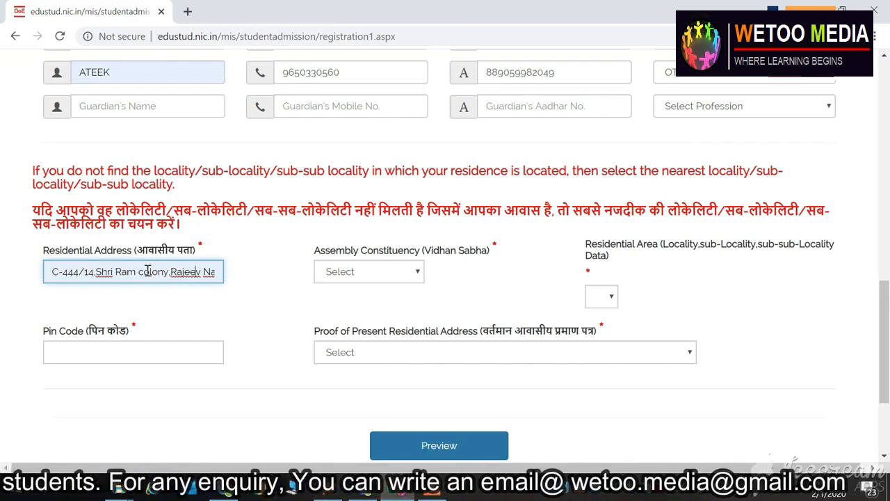
# - Set the Assembly Constituency to Karawal Nagar
pyautogui.moveTo(115, 271); pyautogui.dragTo(214, 276)
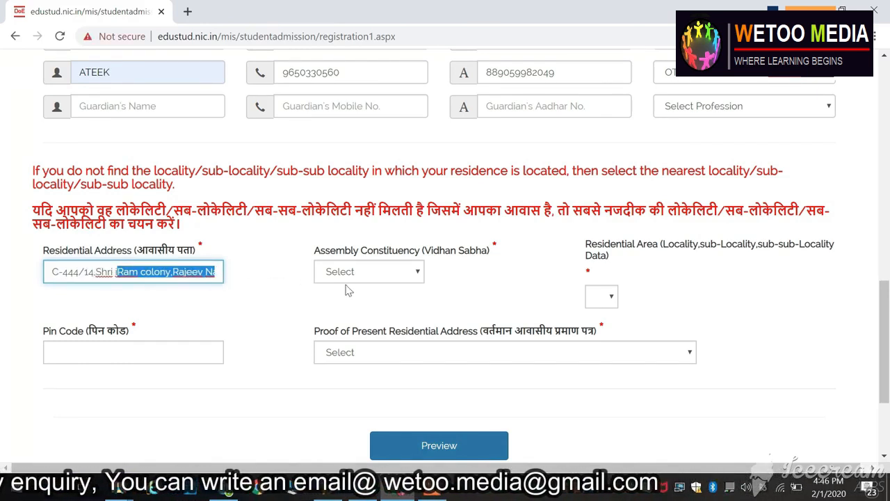
pyautogui.click(418, 272)
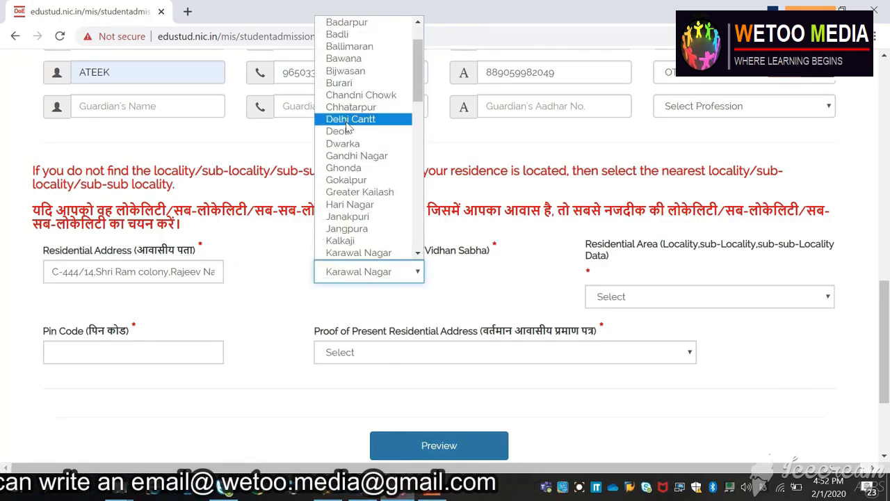
pyautogui.click(347, 125)
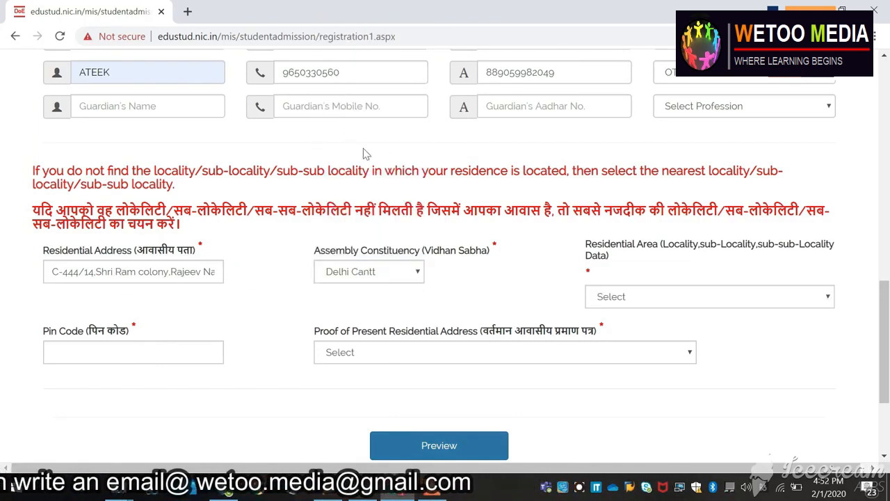
pyautogui.click(419, 277)
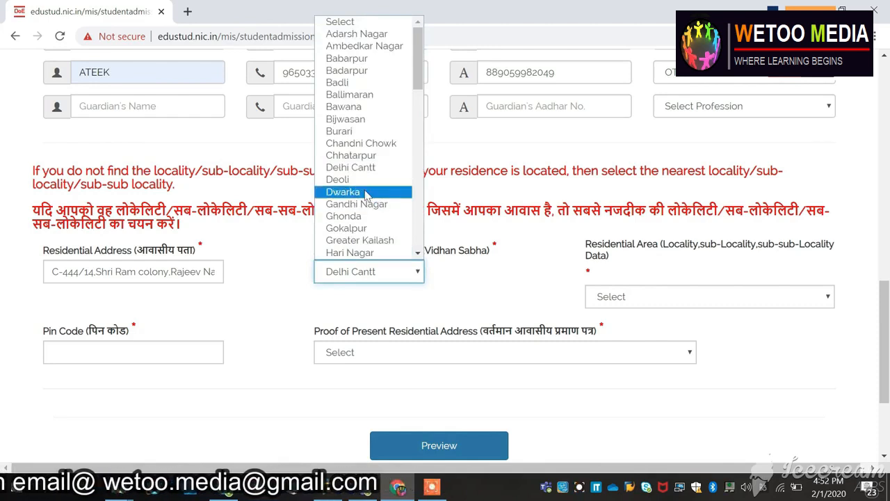
pyautogui.press('k')
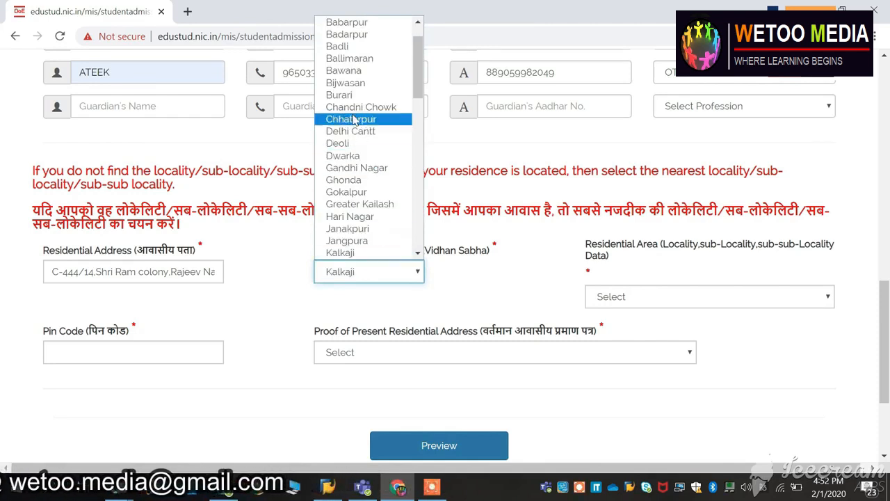
pyautogui.press('k')
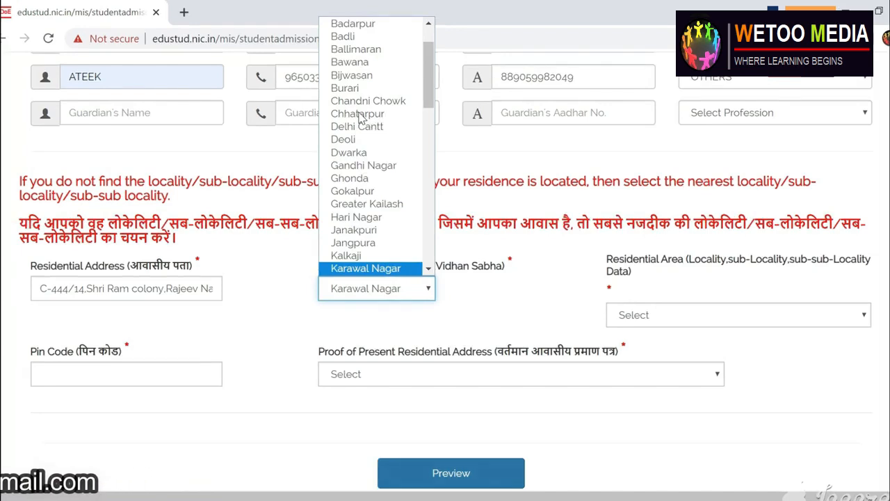
pyautogui.press('Return')
pyautogui.click(761, 314)
pyautogui.scroll(-4, 765, 277)
pyautogui.moveTo(863, 206); pyautogui.dragTo(587, 181)
pyautogui.press('s')
pyautogui.press('s')
pyautogui.press('s')
pyautogui.press('s')
pyautogui.press('s')
pyautogui.press('s')
pyautogui.press('s')
pyautogui.press('s')
pyautogui.press('s')
pyautogui.press('Return')
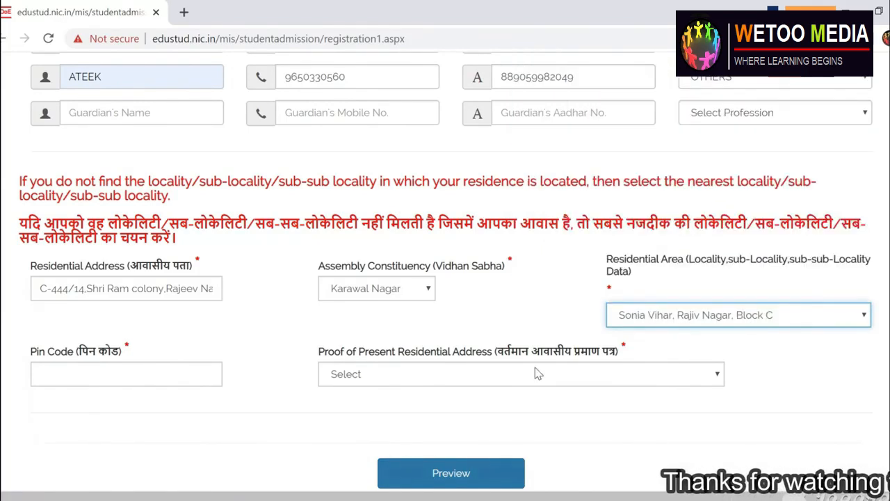
pyautogui.click(176, 368)
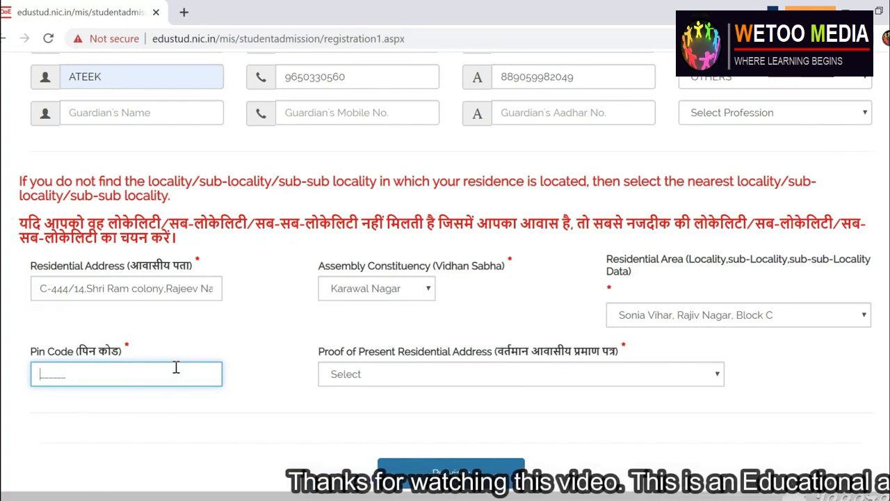
pyautogui.write('110094')
# - Select Aadhar card as the residential address proof
pyautogui.click(488, 376)
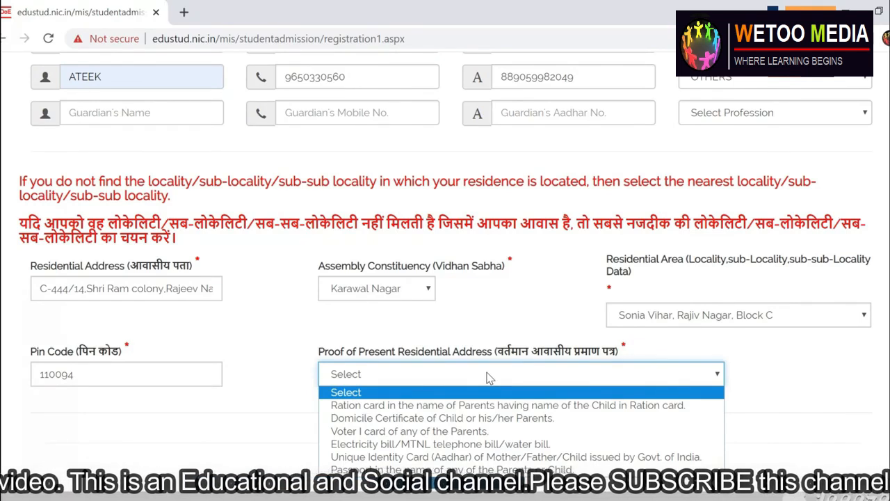
pyautogui.press('Down')
pyautogui.press('Down')
pyautogui.press('Down')
pyautogui.press('Down')
pyautogui.press('Down')
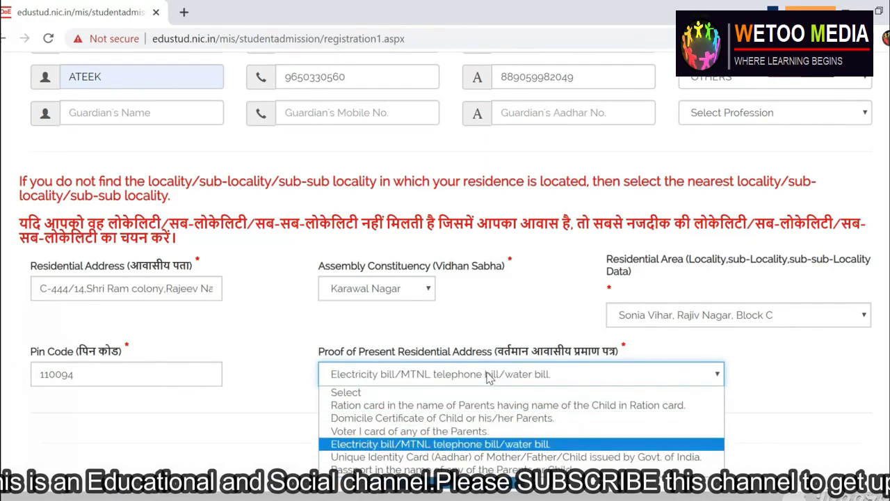
pyautogui.press('Up')
pyautogui.press('Down')
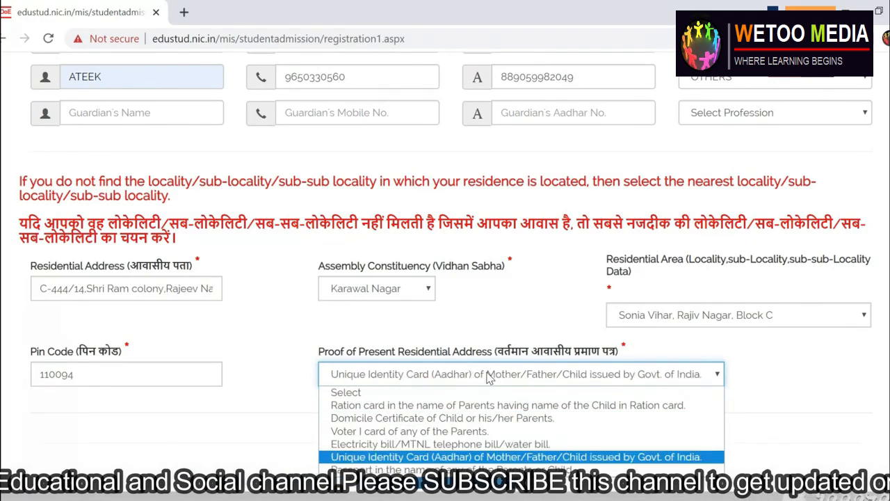
pyautogui.press('Up')
pyautogui.press('Up')
pyautogui.press('Up')
pyautogui.press('Up')
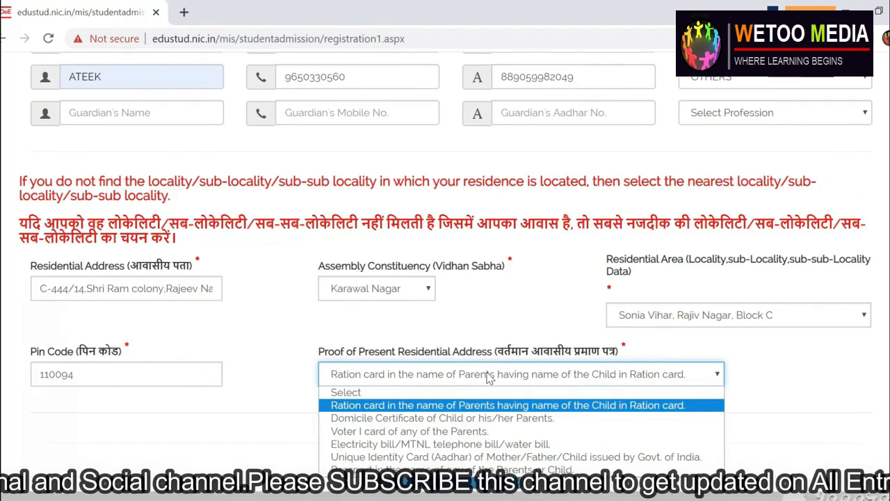
pyautogui.press('Down')
pyautogui.press('Down')
pyautogui.press('Down')
pyautogui.press('Down')
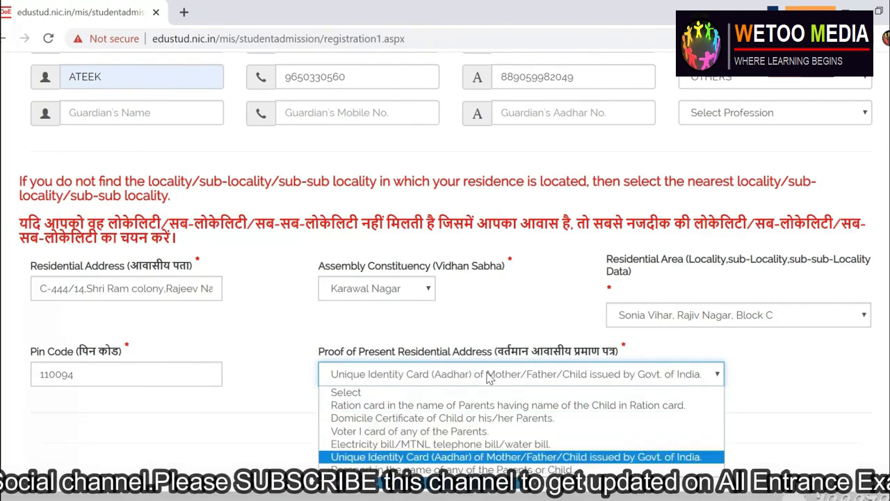
pyautogui.press('Return')
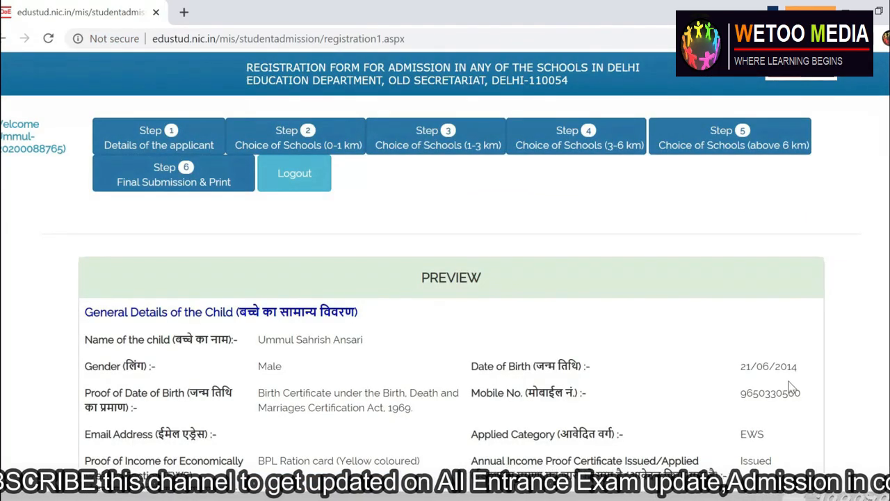
# - Review the Preview page and submit the Step 1 applicant details, confirming the dialog
pyautogui.scroll(-7, 445, 271)
pyautogui.scroll(7, 445, 272)
pyautogui.scroll(-8, 445, 271)
pyautogui.scroll(5, 445, 272)
pyautogui.scroll(-6, 445, 271)
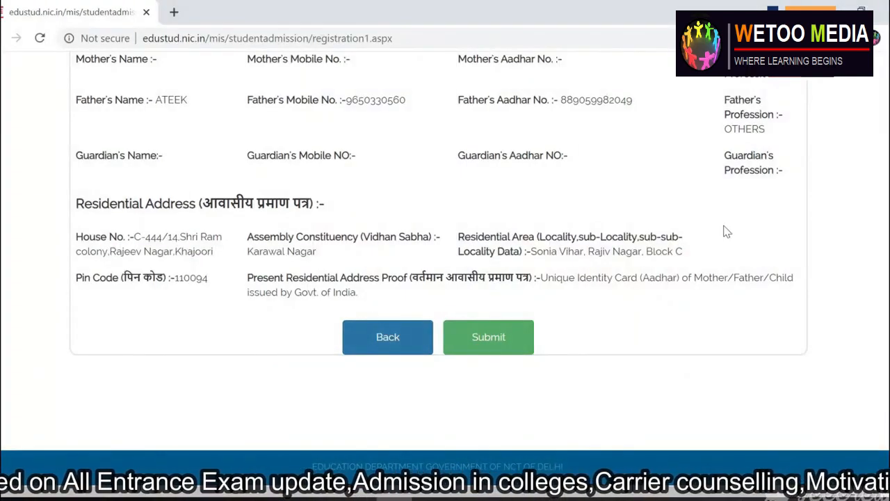
pyautogui.scroll(6, 717, 230)
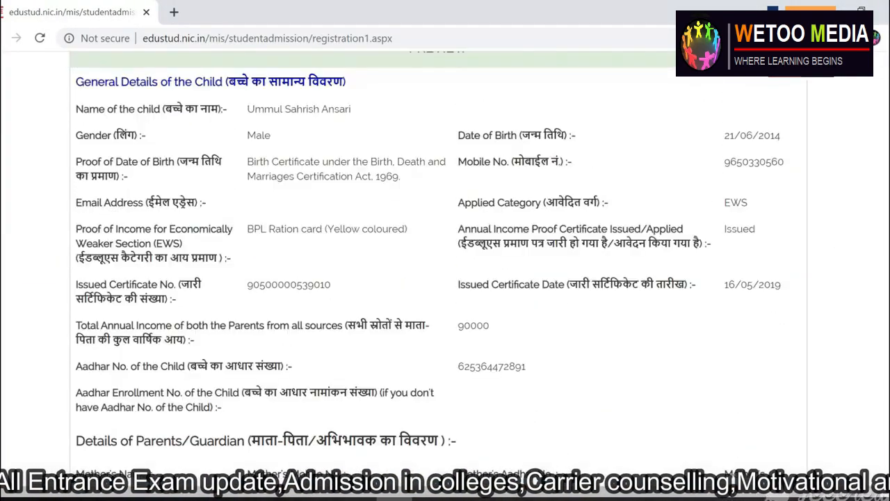
pyautogui.scroll(-6, 445, 271)
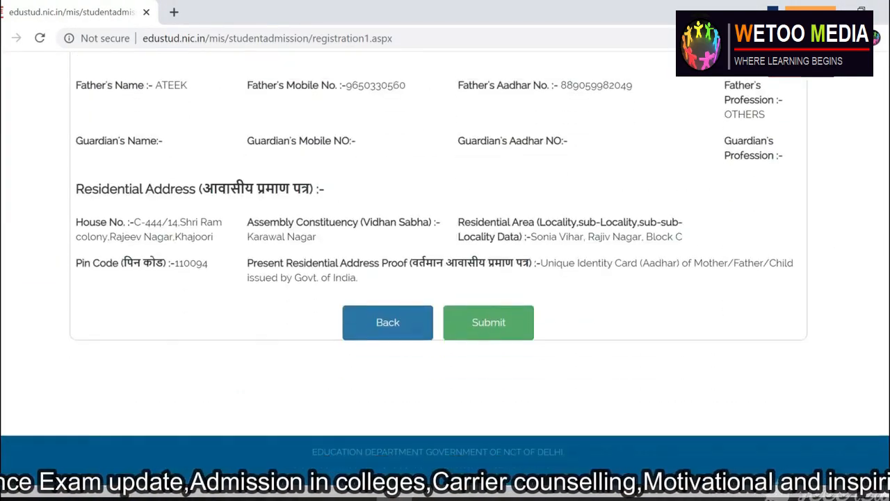
pyautogui.click(499, 324)
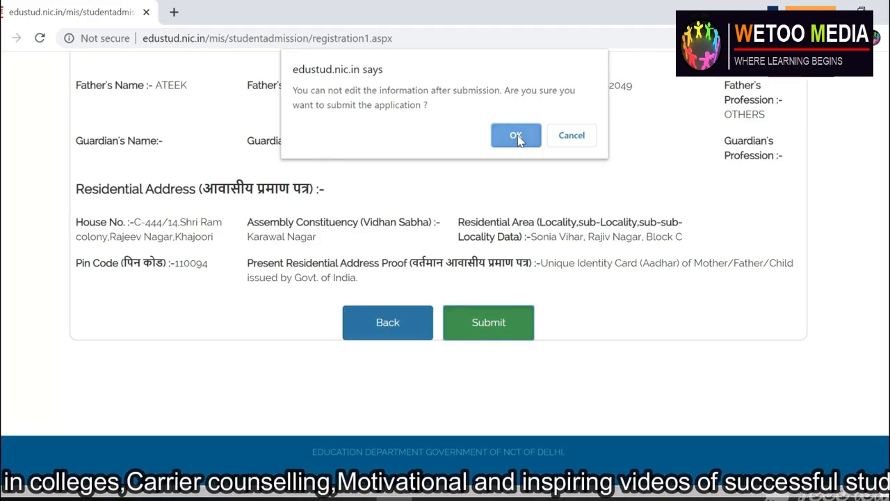
pyautogui.click(516, 136)
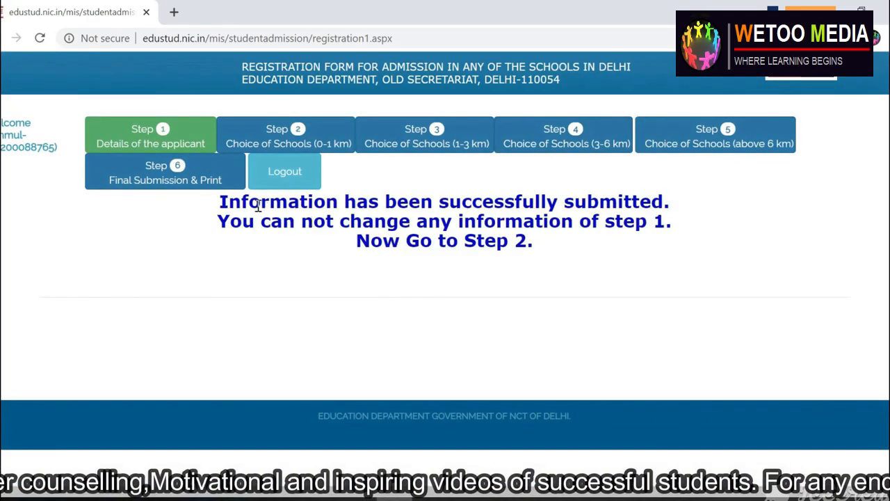
# - Open the Step 2 Choice of Schools (0-1 km) page and scan its nearby-school list
pyautogui.moveTo(221, 202); pyautogui.dragTo(618, 252)
pyautogui.click(183, 144)
pyautogui.click(327, 139)
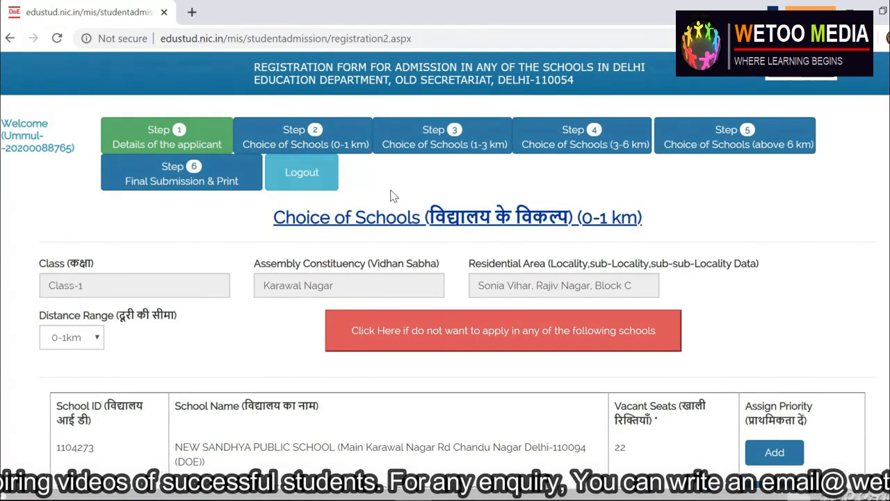
pyautogui.scroll(-5, 368, 181)
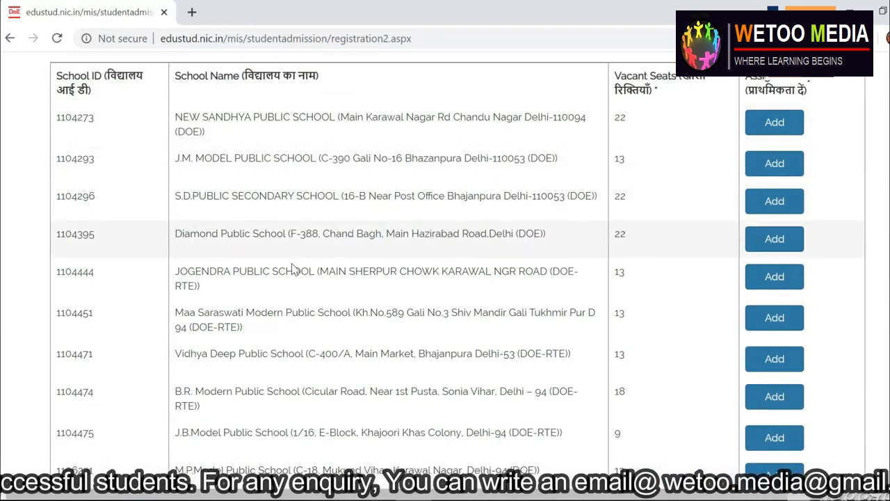
pyautogui.scroll(-4, 285, 252)
pyautogui.scroll(2, 284, 253)
pyautogui.scroll(3, 510, 173)
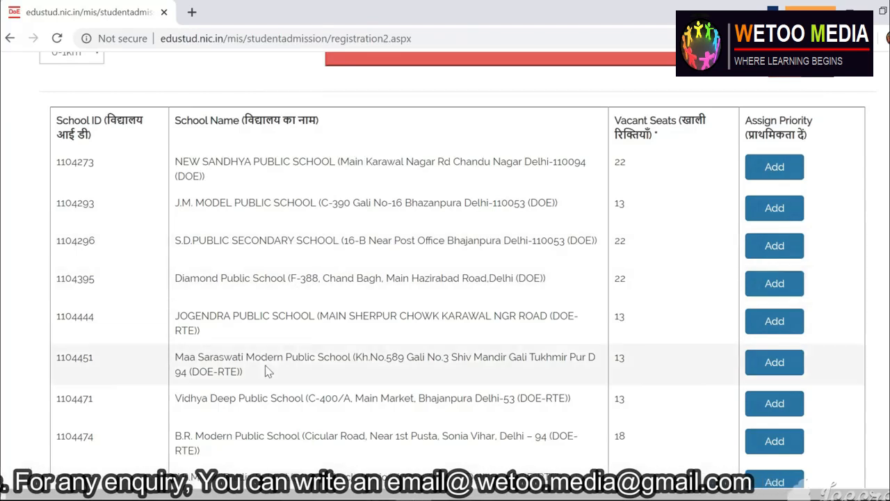
pyautogui.scroll(-2, 265, 369)
pyautogui.scroll(-2, 651, 338)
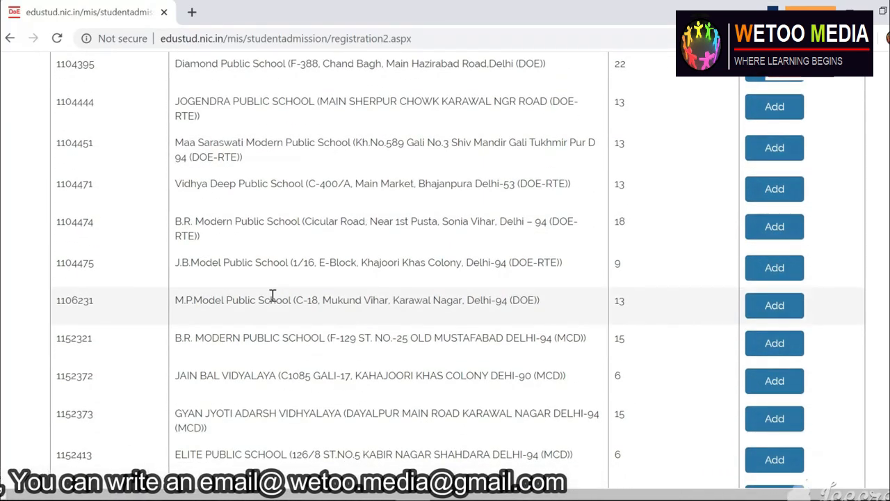
pyautogui.scroll(3, 348, 423)
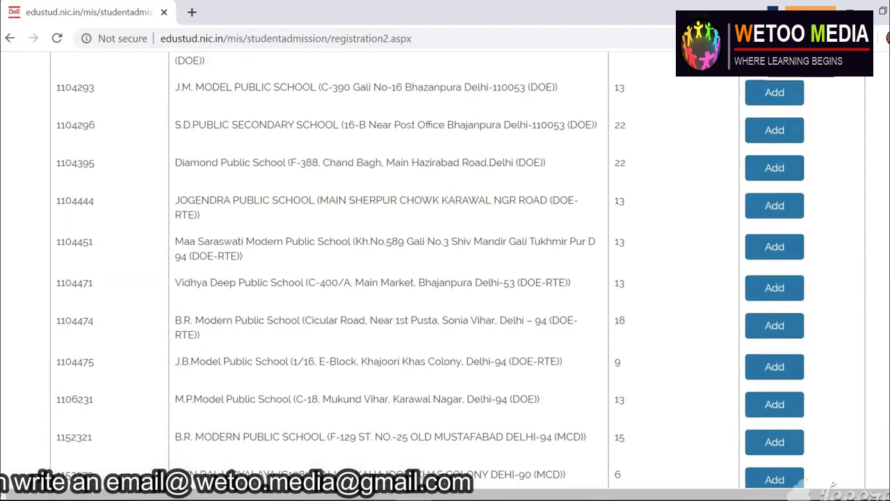
pyautogui.scroll(-4, 445, 264)
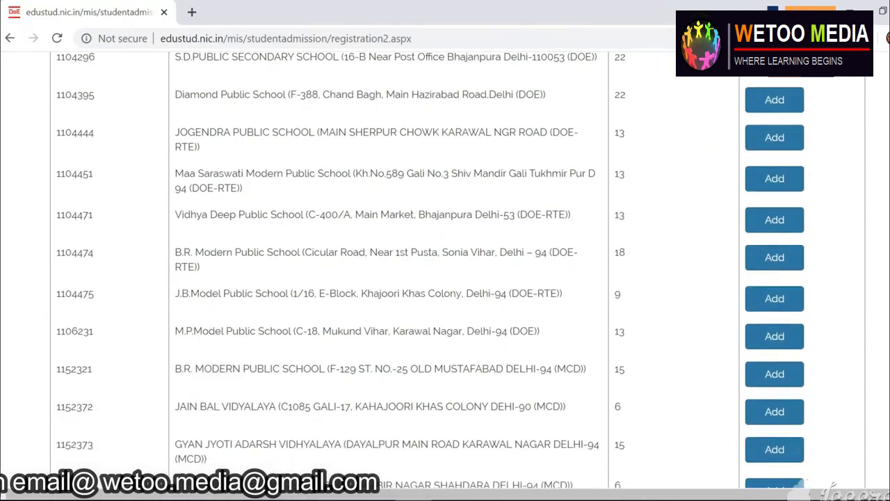
pyautogui.scroll(5, 445, 264)
pyautogui.scroll(5, 842, 258)
pyautogui.scroll(-4, 842, 258)
pyautogui.scroll(4, 842, 258)
pyautogui.scroll(-5, 445, 264)
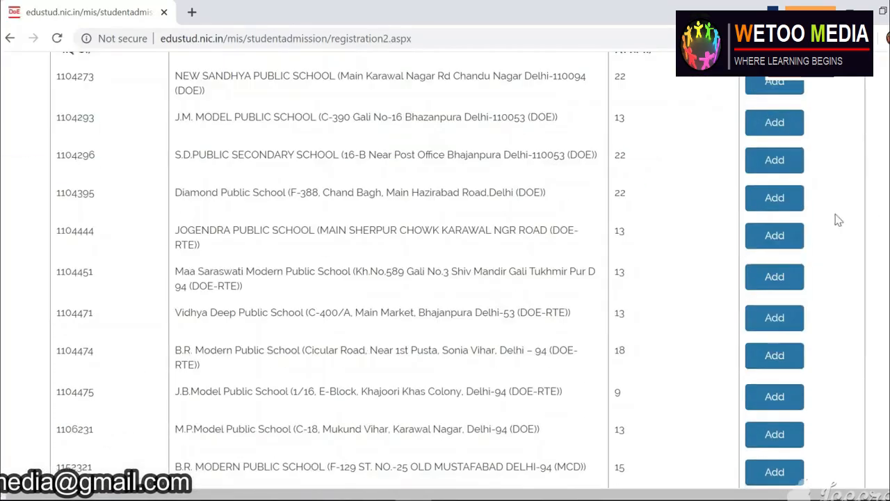
pyautogui.scroll(6, 445, 264)
pyautogui.scroll(-10, 445, 264)
pyautogui.scroll(-3, 445, 264)
pyautogui.scroll(4, 445, 264)
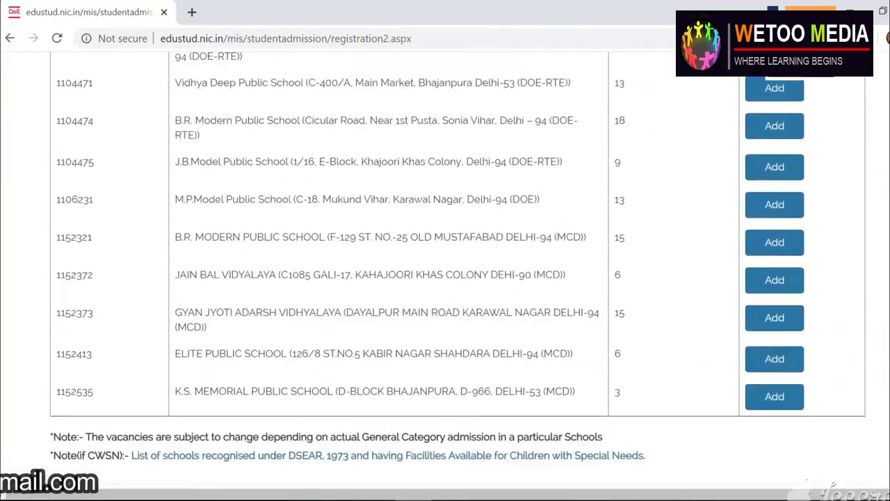
pyautogui.scroll(5, 505, 244)
pyautogui.scroll(-6, 505, 244)
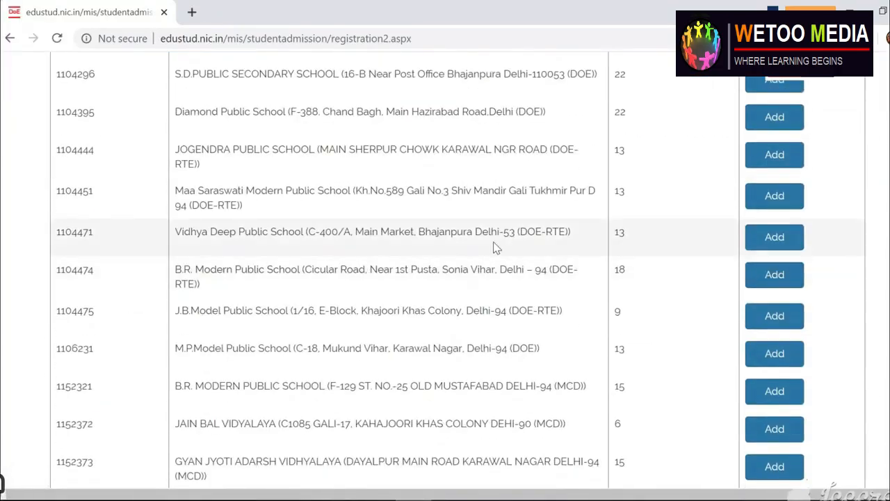
pyautogui.scroll(6, 505, 244)
pyautogui.scroll(-8, 445, 264)
# - Add Vidhya Deep Public School and the next school to the priority list
pyautogui.click(781, 210)
pyautogui.scroll(-8, 445, 264)
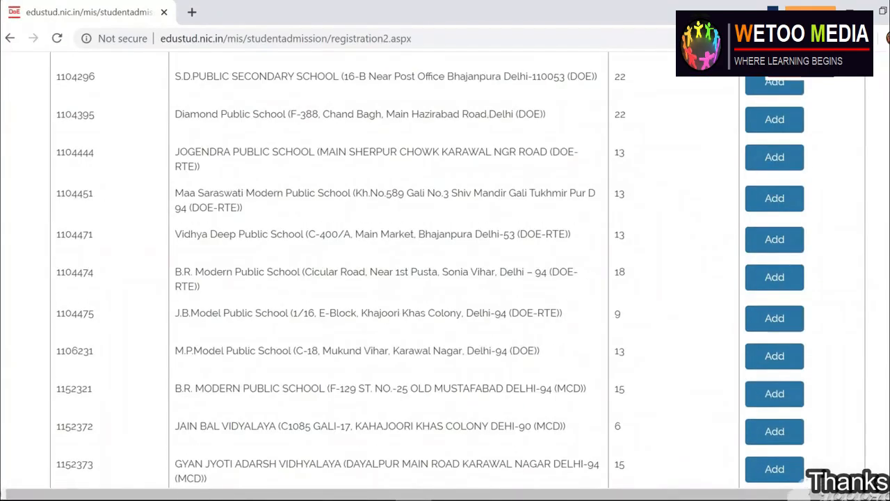
pyautogui.click(774, 277)
pyautogui.scroll(-10, 628, 238)
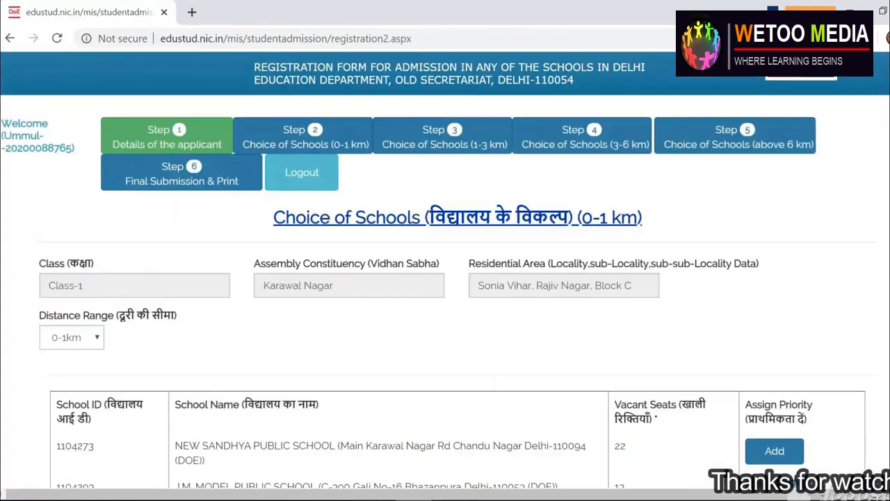
pyautogui.scroll(-10, 646, 221)
# - Add M.P. Model, B.R. Modern, Jain Bal Vidyalaya, Gyan Jyoti Adarsh Vidhyalaya and K.S. Memorial schools to priorities
pyautogui.click(759, 244)
pyautogui.scroll(-10, 760, 244)
pyautogui.click(781, 267)
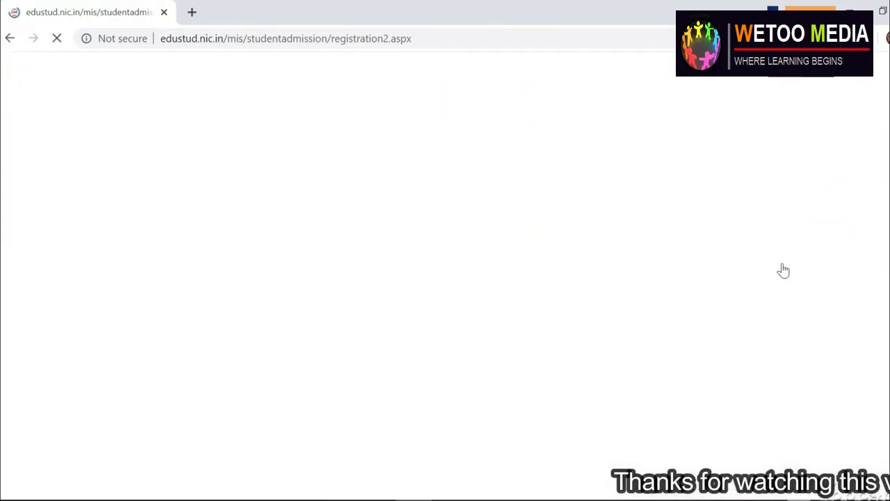
pyautogui.scroll(-10, 781, 267)
pyautogui.click(773, 205)
pyautogui.scroll(-10, 772, 206)
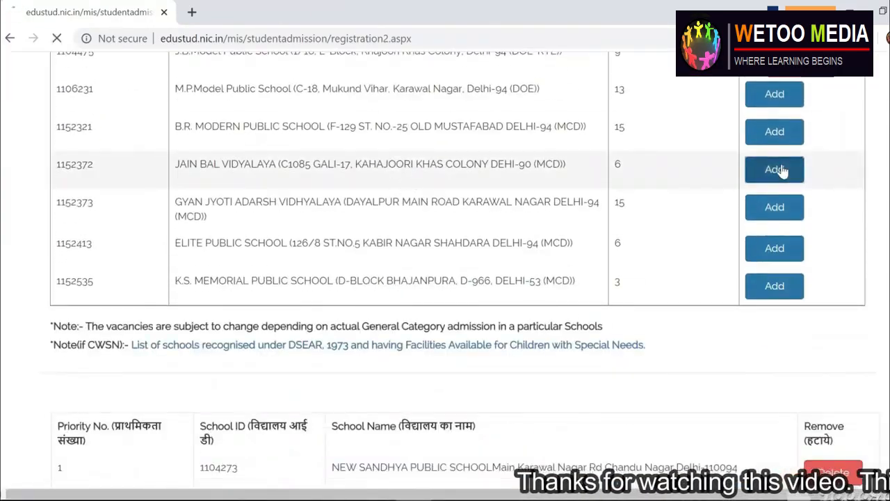
pyautogui.click(781, 171)
pyautogui.scroll(-10, 780, 171)
pyautogui.scroll(-1, 770, 243)
pyautogui.click(771, 242)
pyautogui.scroll(-10, 788, 93)
pyautogui.click(788, 92)
pyautogui.scroll(-10, 788, 93)
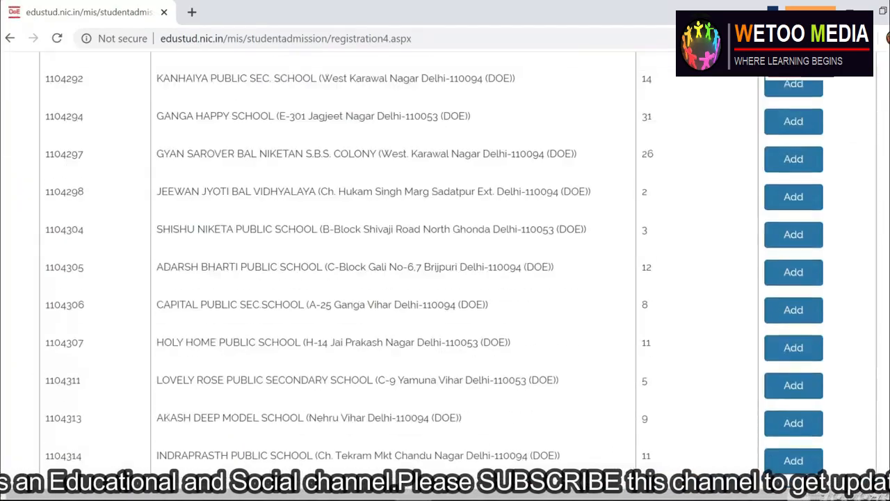
# - Add two 1-3 km schools, including Ganga Happy School, to the priority list
pyautogui.scroll(-3, 788, 235)
pyautogui.scroll(5, 788, 235)
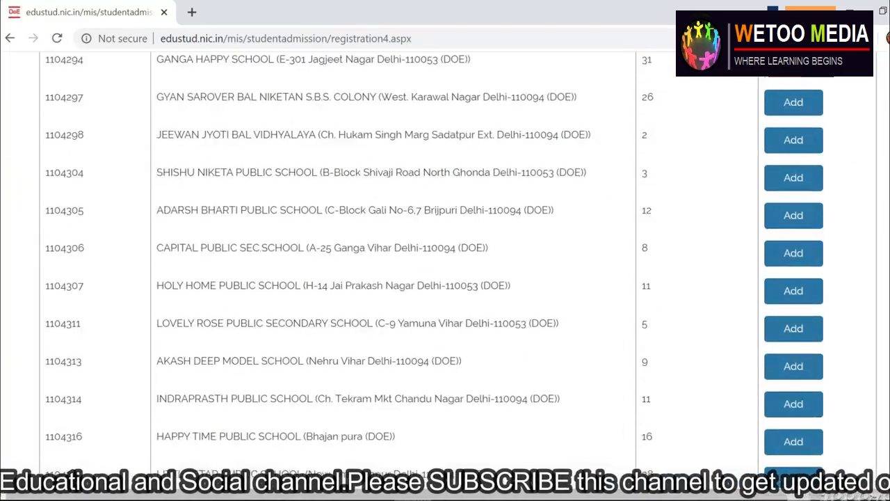
pyautogui.click(786, 236)
pyautogui.scroll(-9, 457, 264)
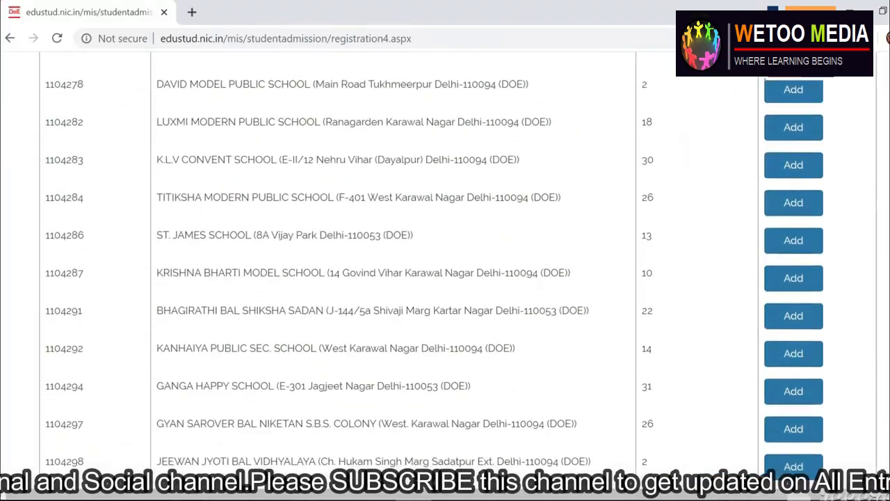
pyautogui.click(790, 400)
pyautogui.scroll(-10, 445, 278)
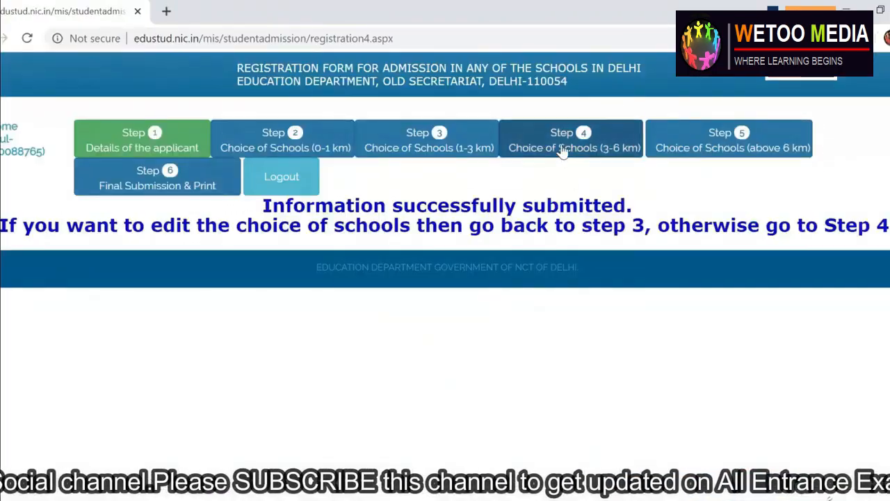
pyautogui.click(445, 136)
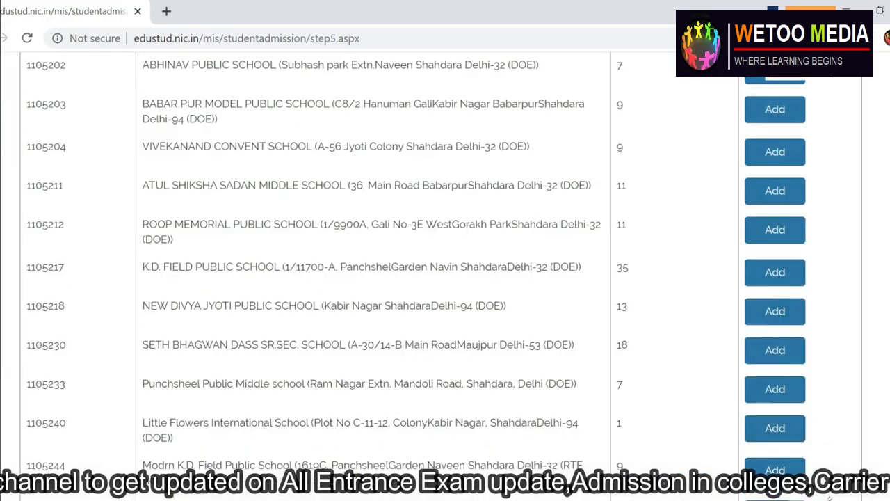
# - Browse the full Step 4 list of 3-6 km Class-1 schools and their vacant seats
pyautogui.scroll(-15, 446, 278)
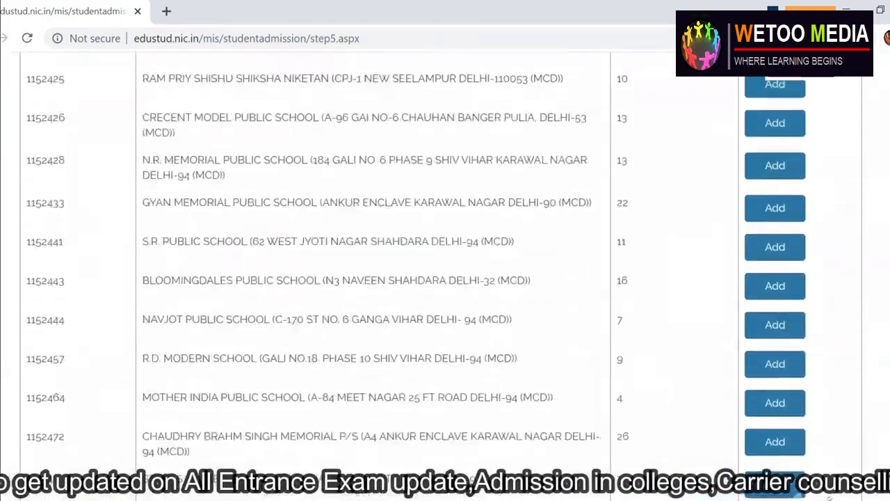
pyautogui.scroll(-5, 445, 278)
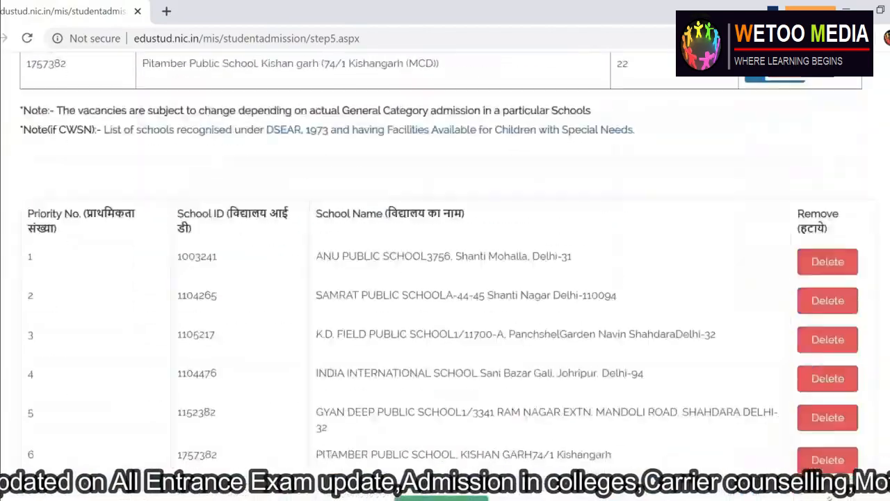
pyautogui.scroll(20, 445, 278)
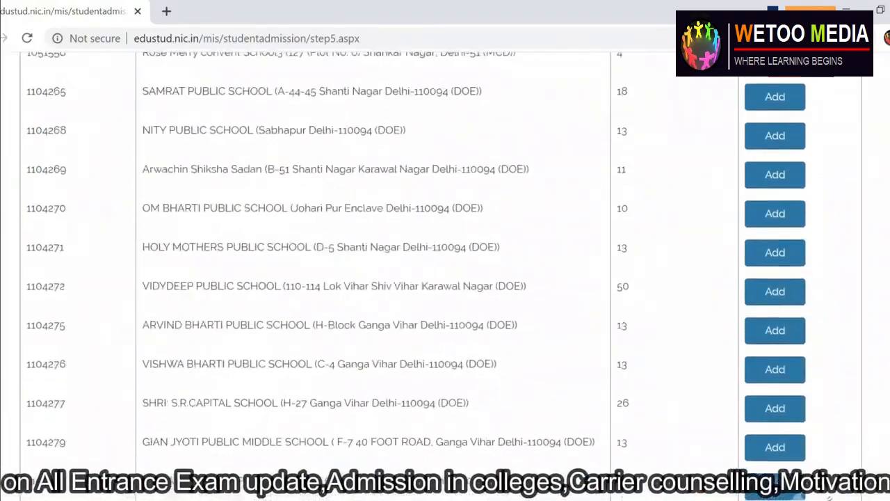
pyautogui.scroll(15, 767, 295)
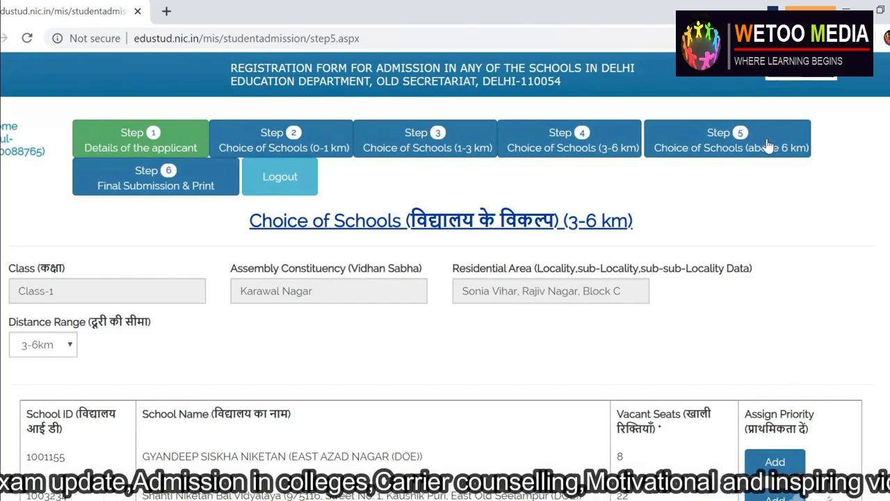
pyautogui.scroll(-12, 767, 145)
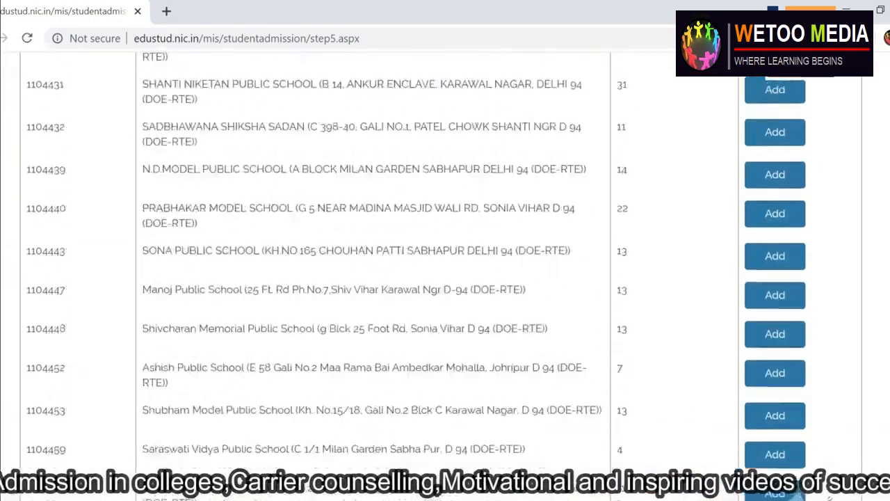
pyautogui.scroll(15, 779, 179)
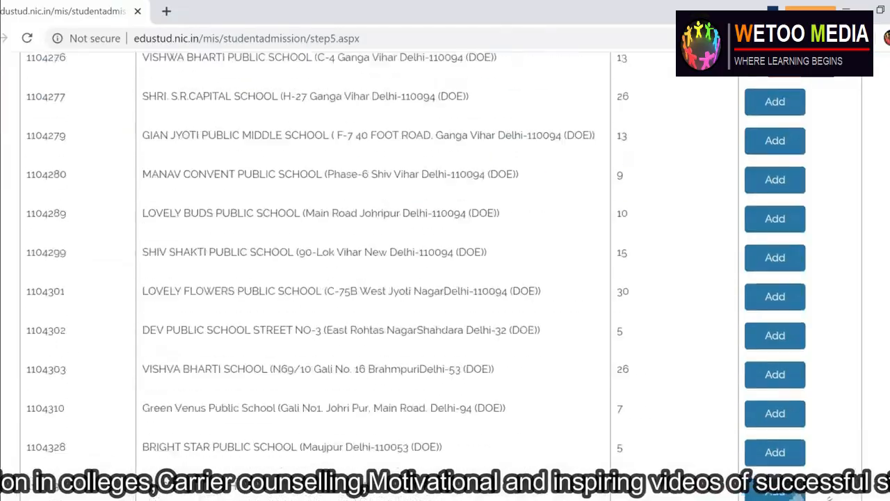
pyautogui.scroll(-20, 774, 178)
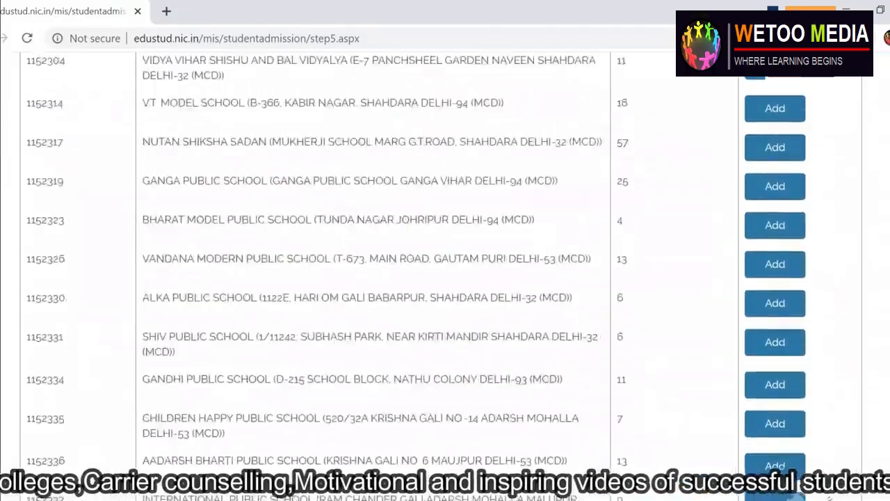
pyautogui.scroll(-5, 445, 278)
pyautogui.scroll(20, 446, 278)
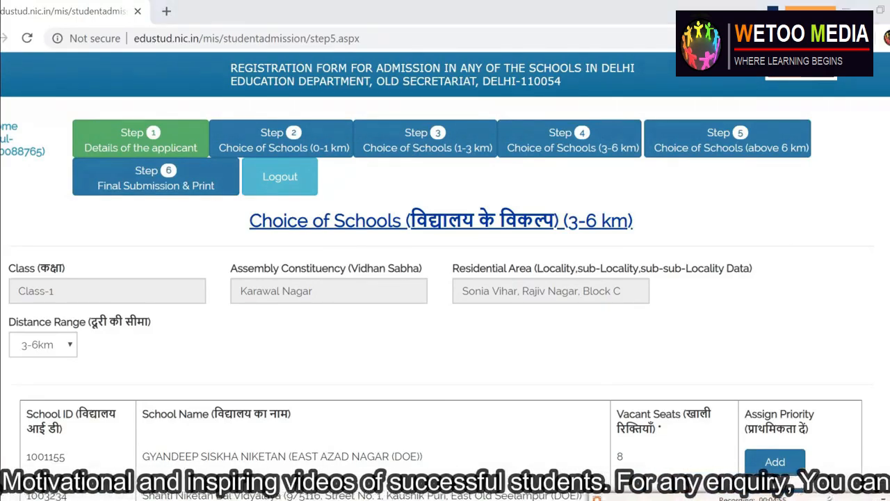
pyautogui.click(518, 147)
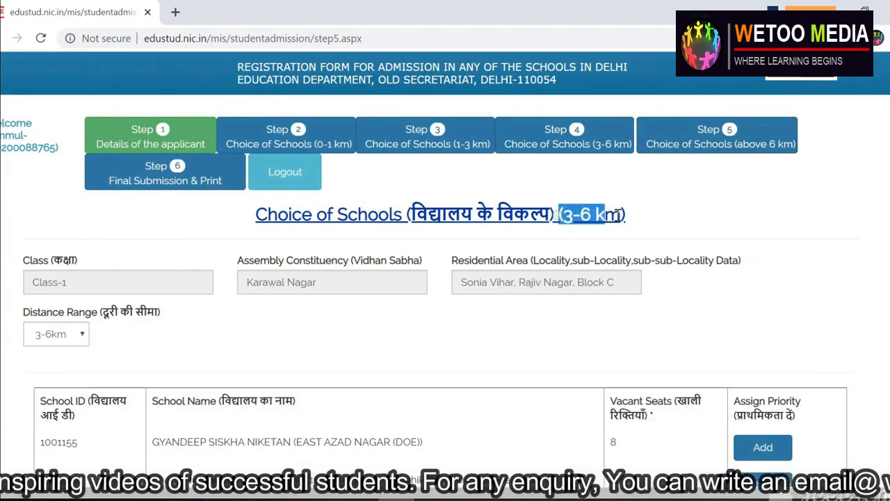
pyautogui.scroll(-6, 445, 278)
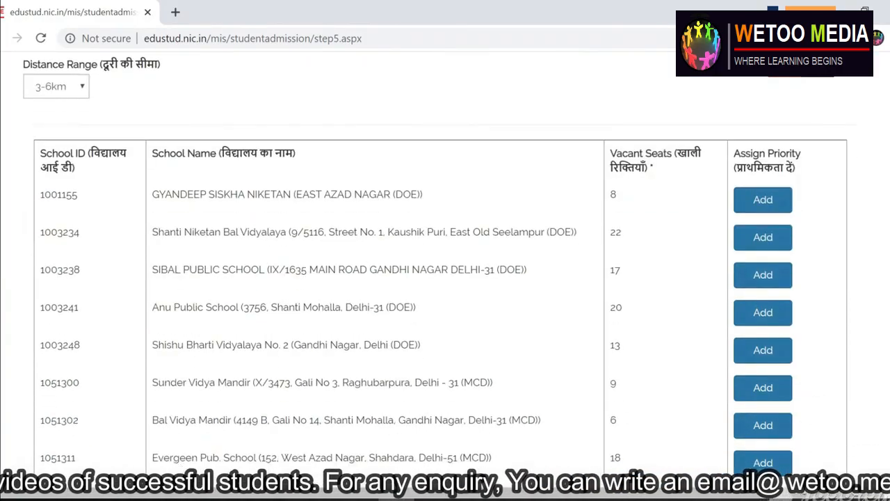
pyautogui.scroll(-20, 445, 278)
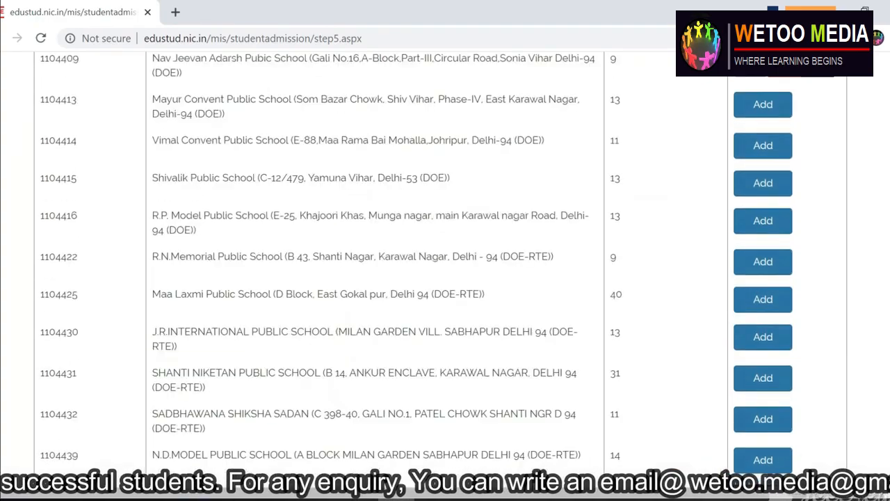
pyautogui.scroll(-20, 445, 279)
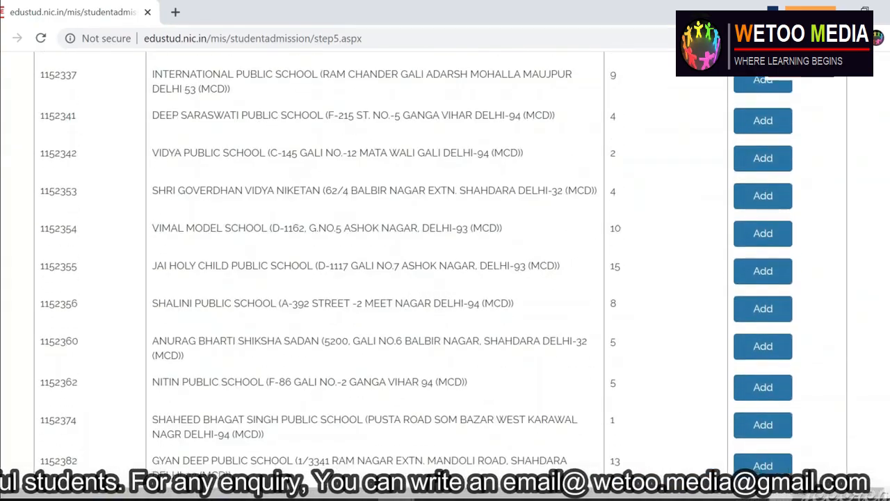
pyautogui.scroll(20, 445, 278)
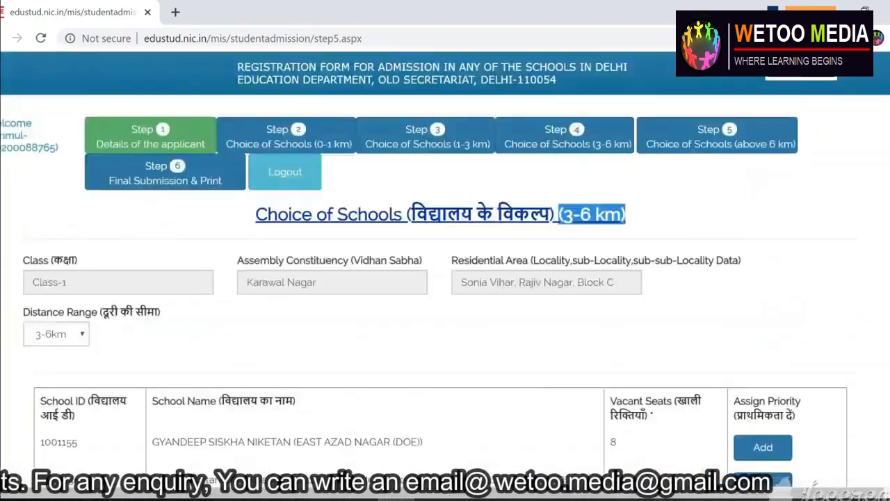
# - Review the Step 5 above 6 km school choices and five-school limit, then try Final Submission & Print
pyautogui.click(713, 139)
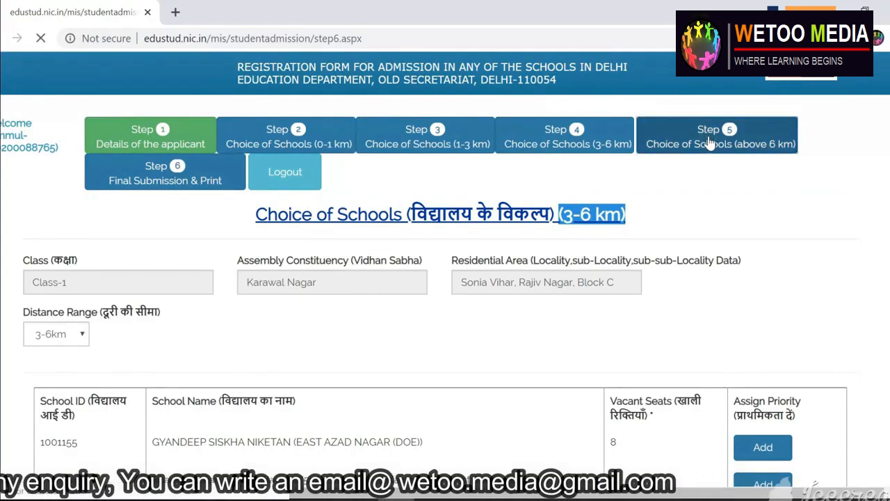
pyautogui.moveTo(664, 223); pyautogui.dragTo(404, 222)
pyautogui.moveTo(205, 240); pyautogui.dragTo(586, 247)
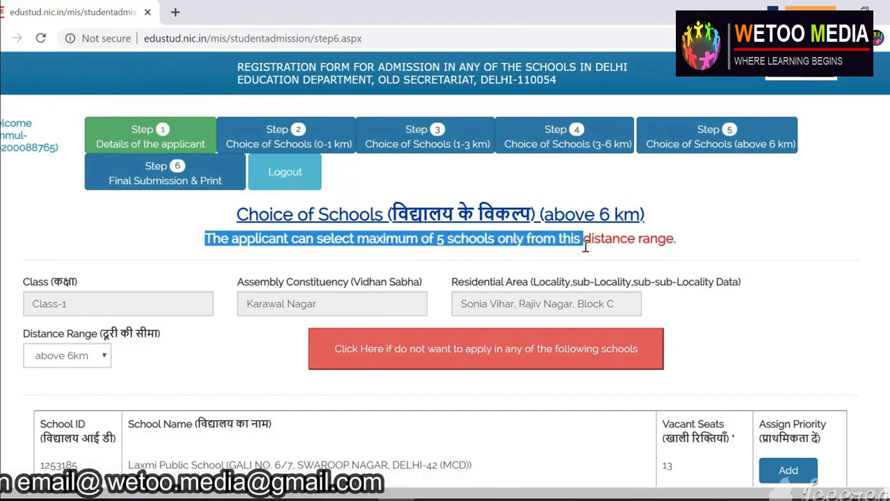
pyautogui.click(152, 179)
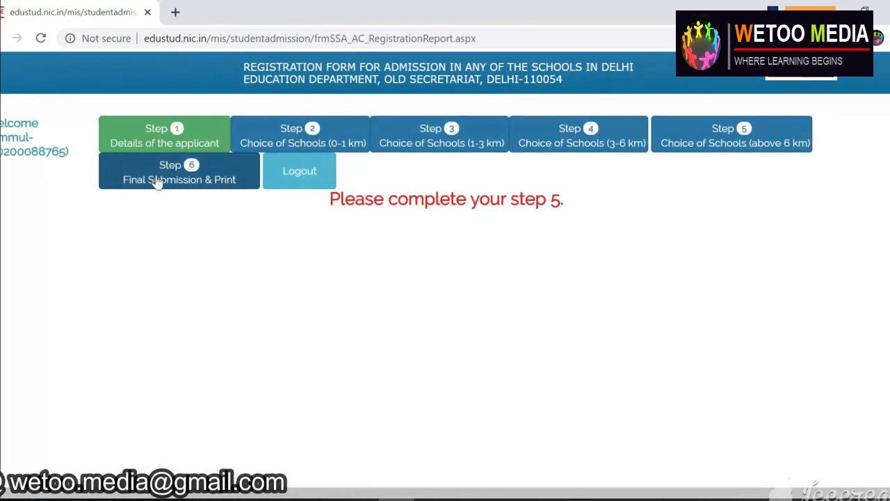
pyautogui.click(710, 141)
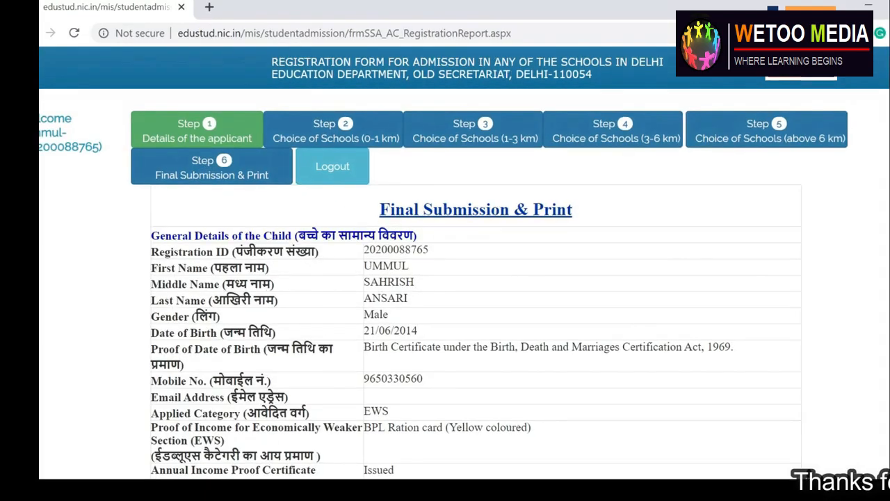
pyautogui.scroll(-10, 558, 319)
pyautogui.scroll(-15, 476, 278)
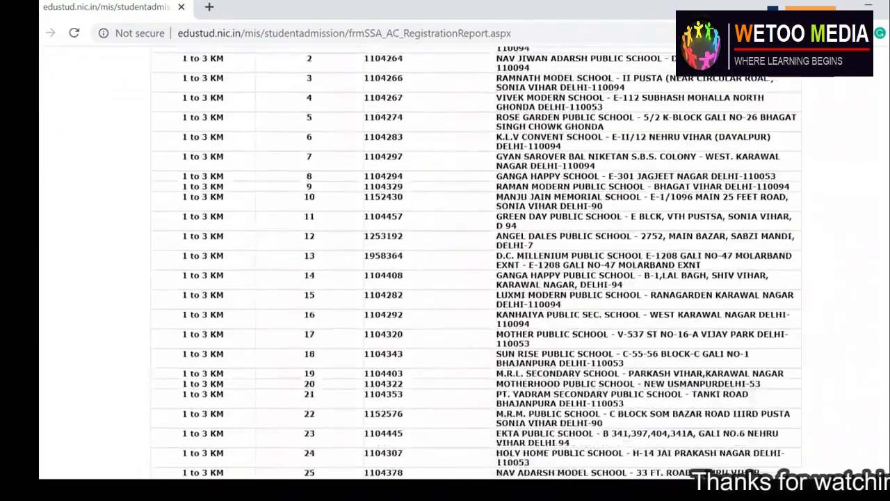
pyautogui.scroll(14, 476, 278)
pyautogui.scroll(10, 475, 278)
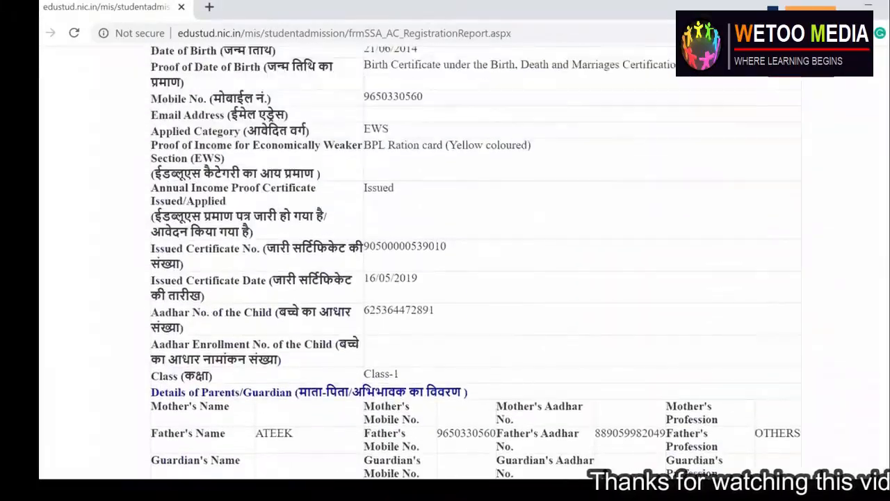
pyautogui.moveTo(368, 139); pyautogui.dragTo(559, 161)
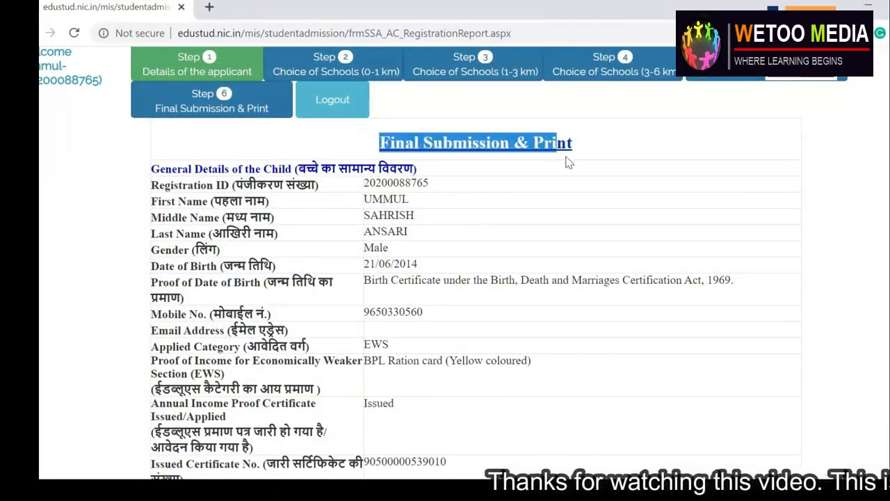
pyautogui.moveTo(156, 198); pyautogui.dragTo(253, 448)
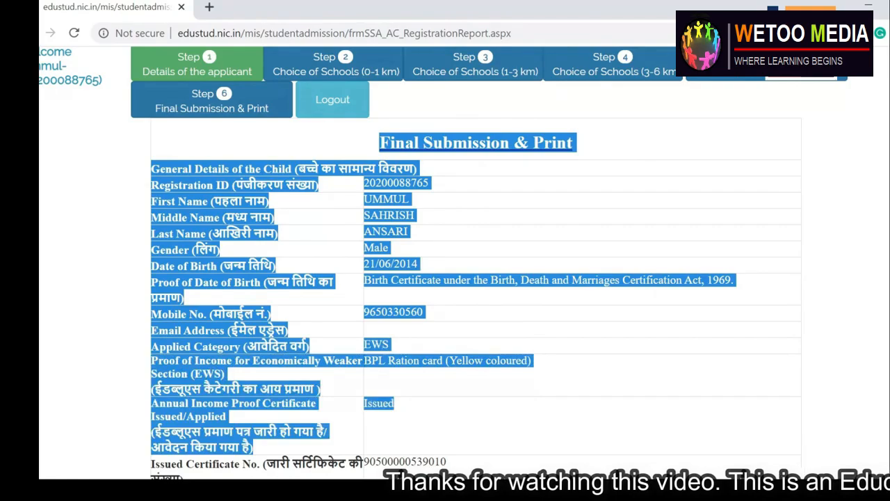
pyautogui.scroll(-4, 347, 206)
pyautogui.moveTo(202, 155); pyautogui.dragTo(522, 299)
pyautogui.moveTo(161, 146); pyautogui.dragTo(254, 209)
pyautogui.click(106, 190)
pyautogui.moveTo(146, 167); pyautogui.dragTo(747, 400)
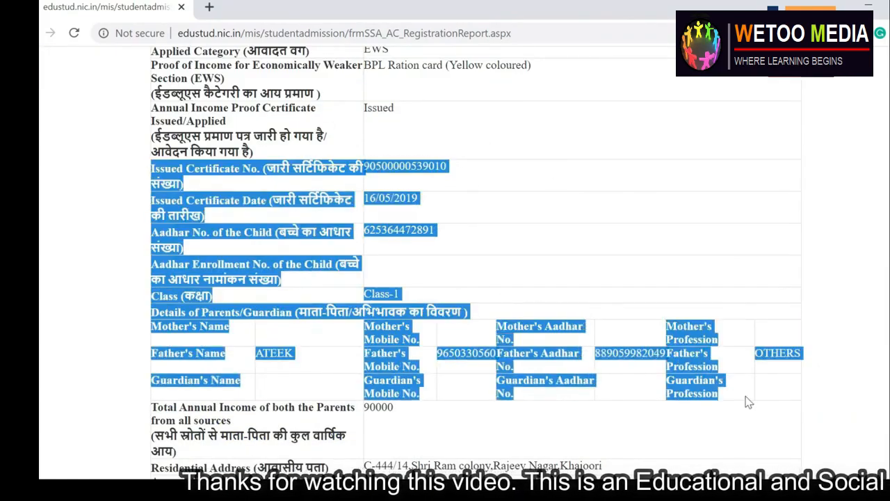
pyautogui.scroll(-3, 747, 400)
pyautogui.scroll(-2, 475, 257)
pyautogui.moveTo(193, 222); pyautogui.dragTo(306, 439)
pyautogui.scroll(-5, 304, 179)
pyautogui.moveTo(304, 179); pyautogui.dragTo(306, 342)
pyautogui.scroll(8, 475, 257)
pyautogui.moveTo(182, 201); pyautogui.dragTo(271, 312)
pyautogui.moveTo(182, 324); pyautogui.dragTo(729, 395)
pyautogui.moveTo(183, 402); pyautogui.dragTo(678, 341)
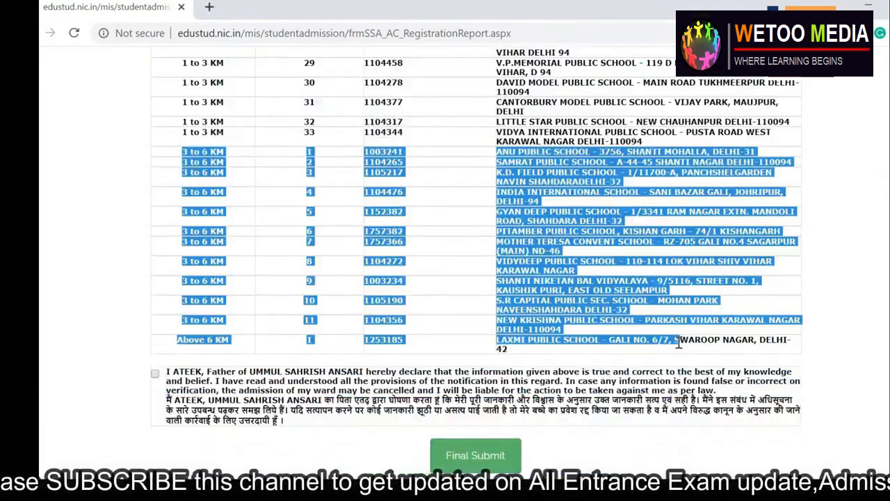